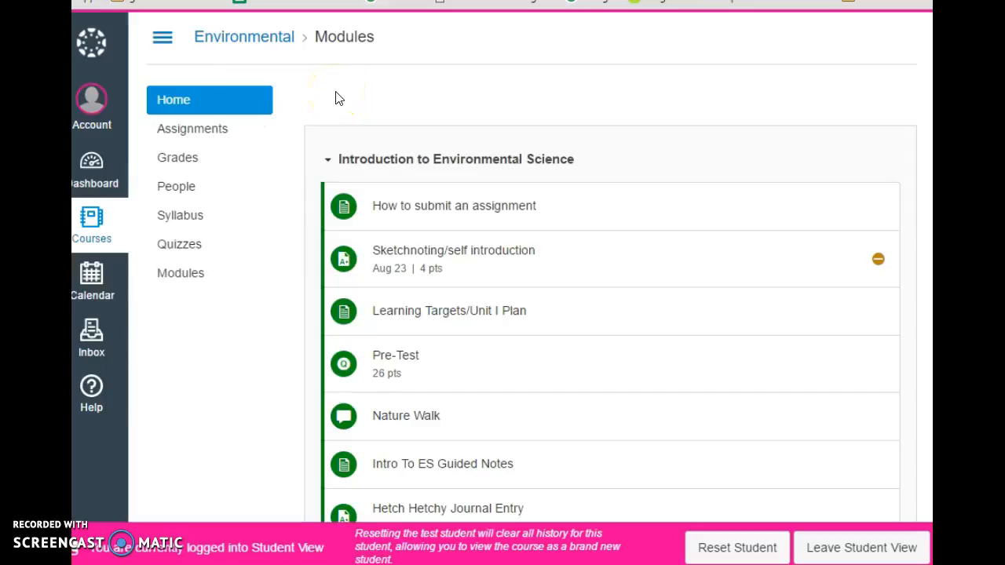
Step: Scroll to the Stream Team module and open its Visual Survey Data Sheet item
scroll(335, 98, down, 6)
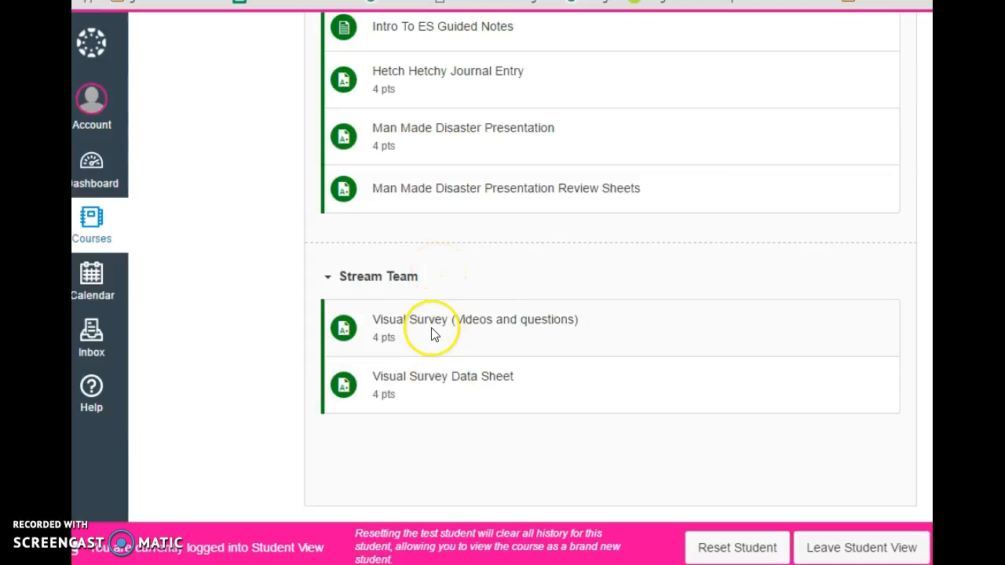
click(452, 328)
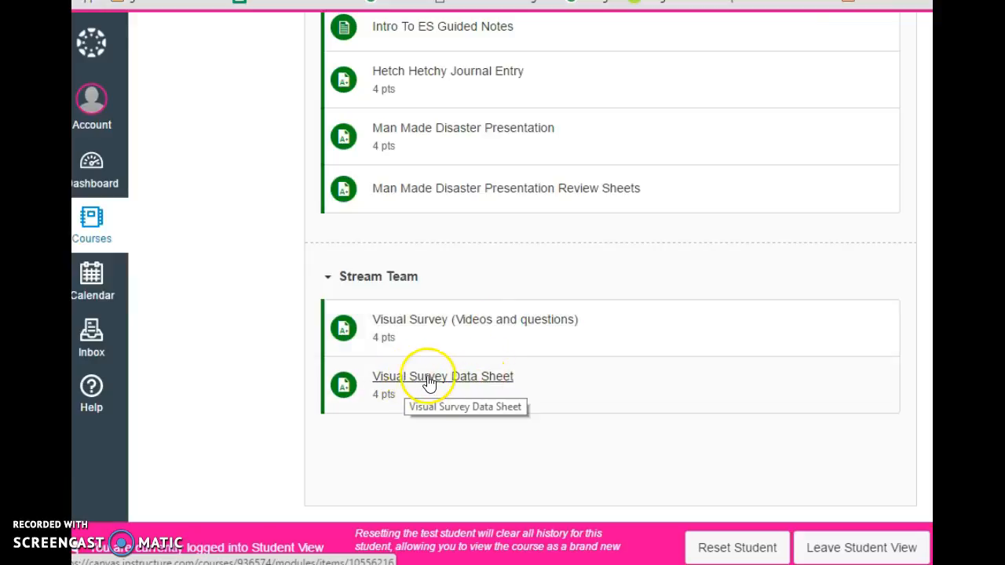
click(471, 379)
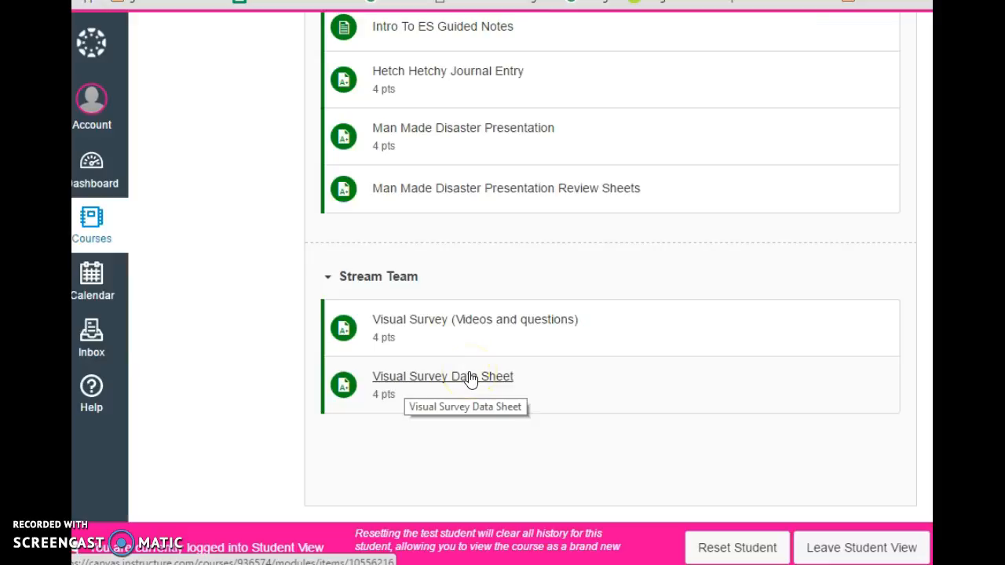
Step: Open the Visual Survey Data Sheet assignment, then its attached data sheet PDF
click(471, 379)
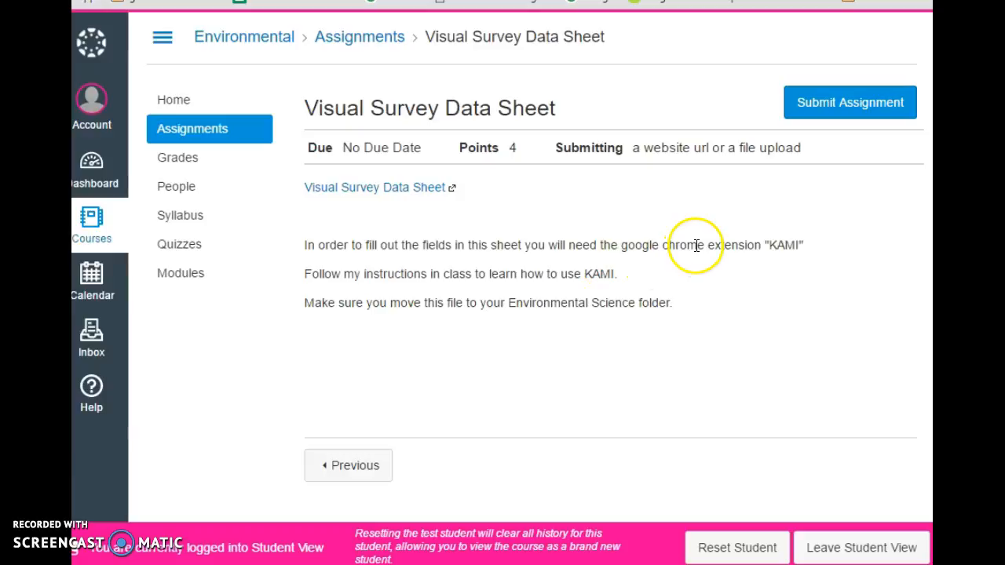
click(420, 188)
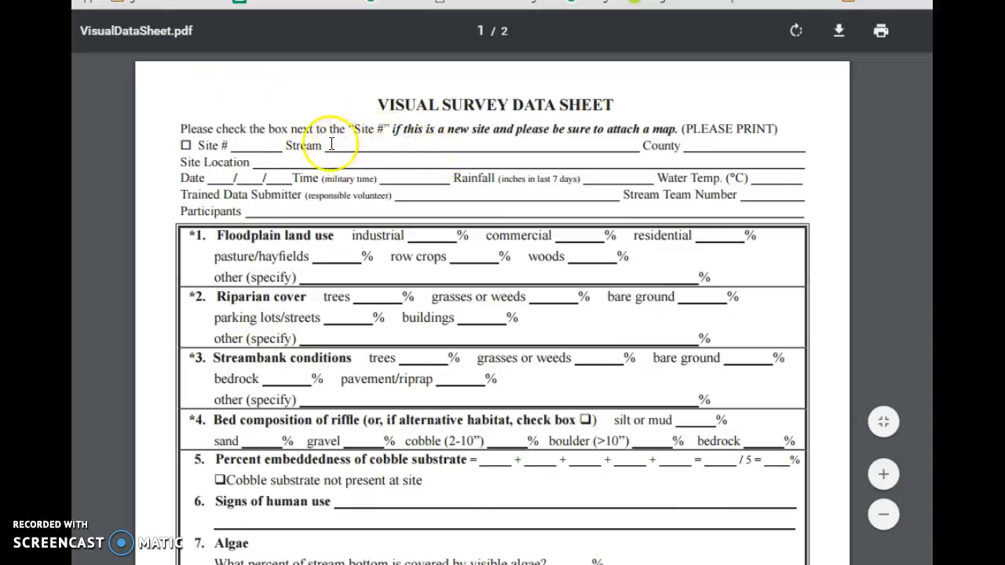
Step: Select and deselect text on the data sheet form in the PDF viewer
drag(281, 130, 357, 134)
click(355, 132)
triple_click(338, 143)
click(339, 143)
double_click(325, 144)
click(324, 143)
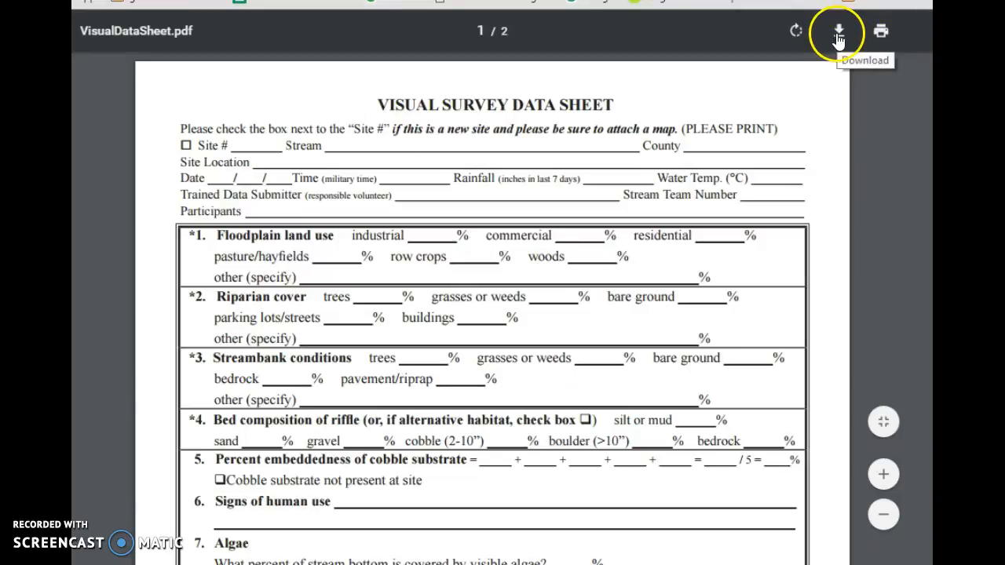
Step: Download the PDF, renaming the copy to 'VisualDataSheet example'
click(841, 37)
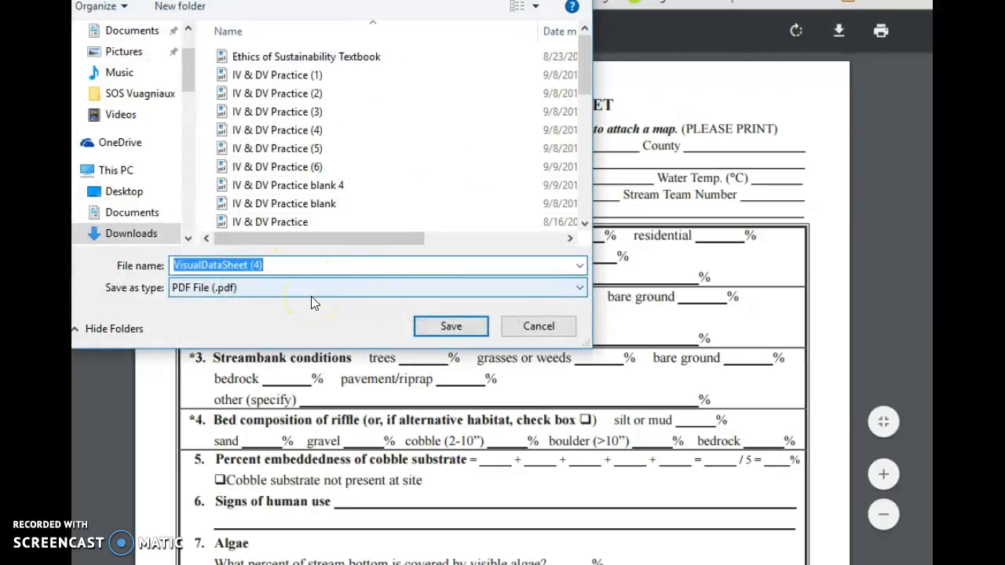
click(291, 264)
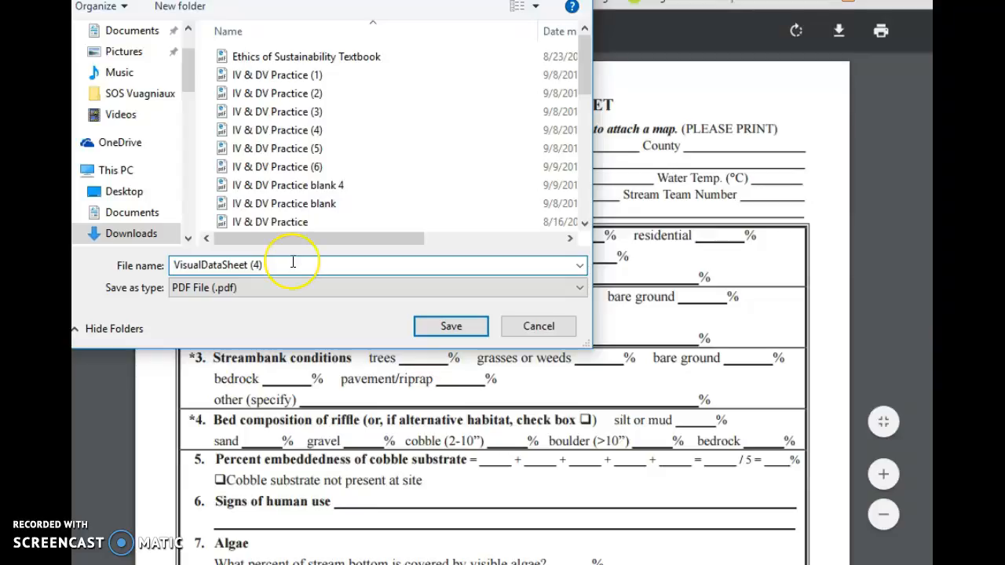
key(BackSpace)
key(BackSpace)
key(BackSpace)
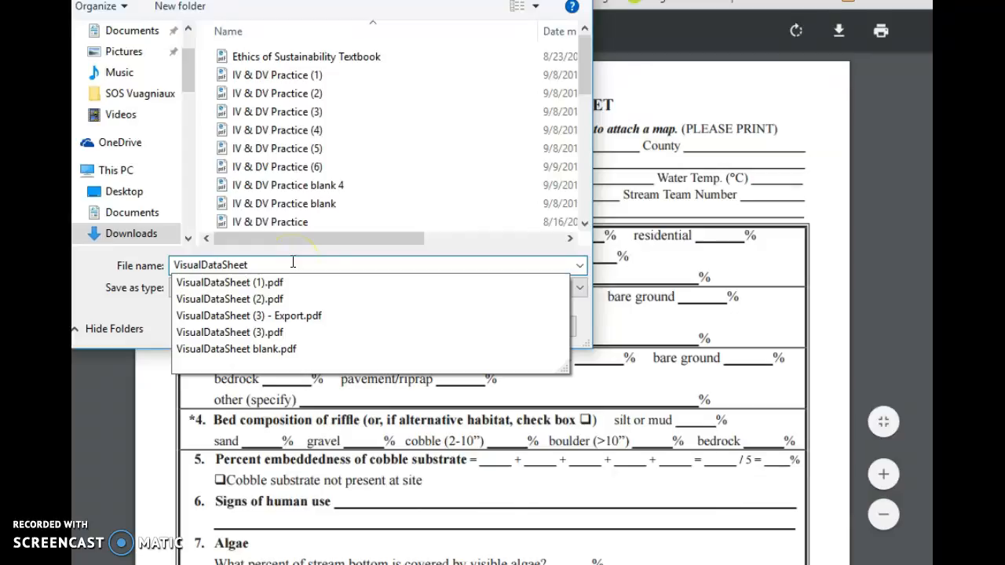
text(example)
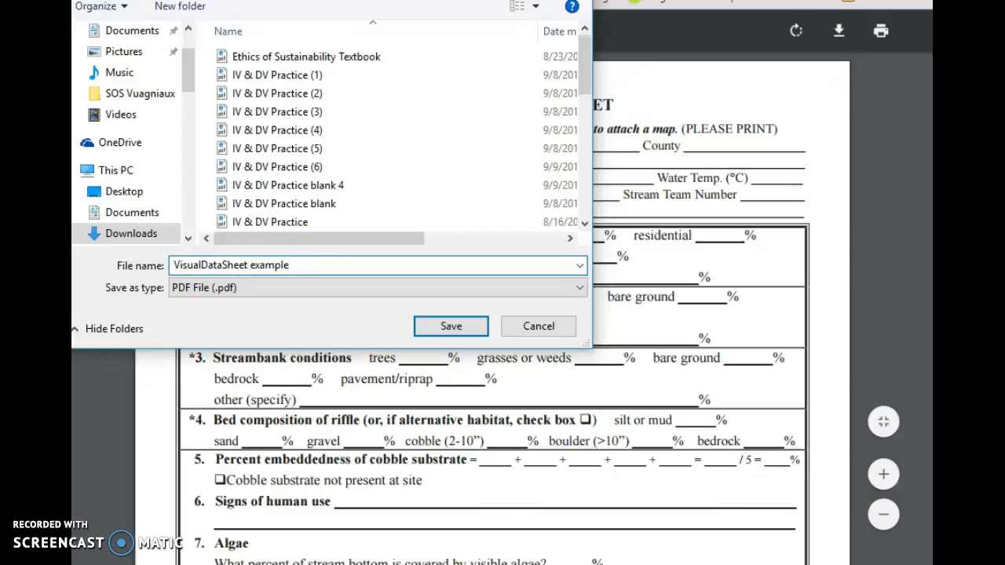
Step: Save the renamed PDF, then search KAMI and open its Chrome Web Store listing
click(451, 326)
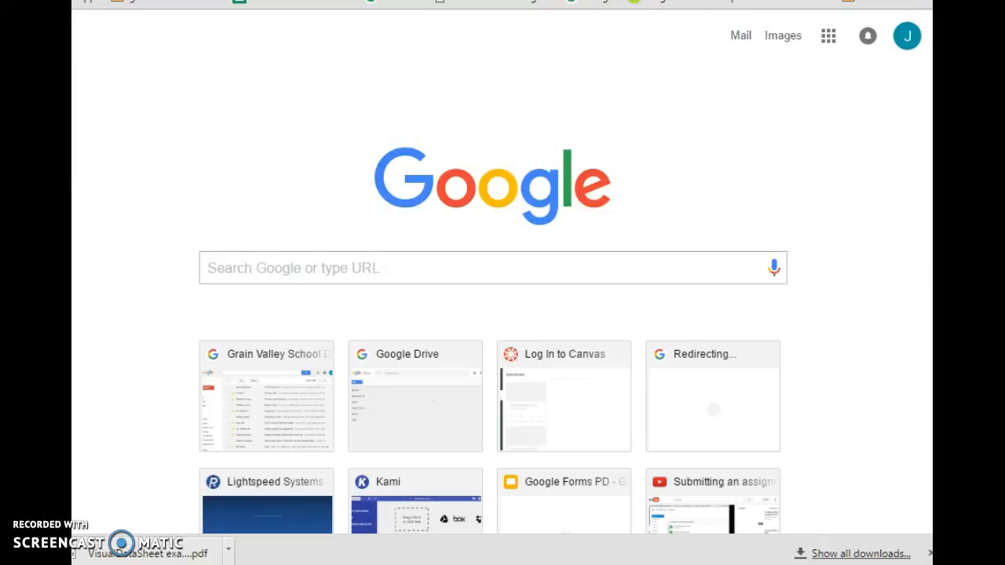
text(KAMI)
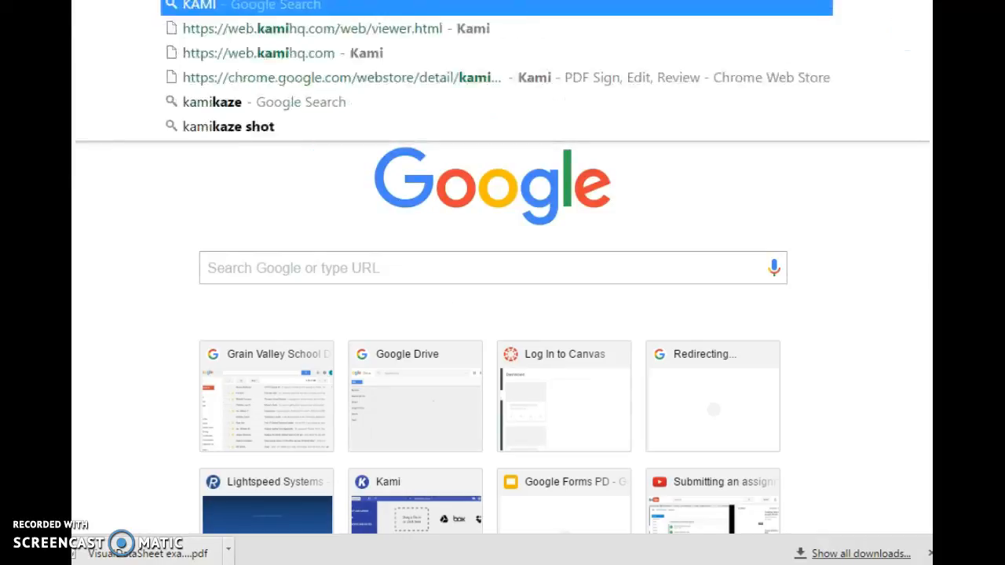
key(Return)
click(179, 37)
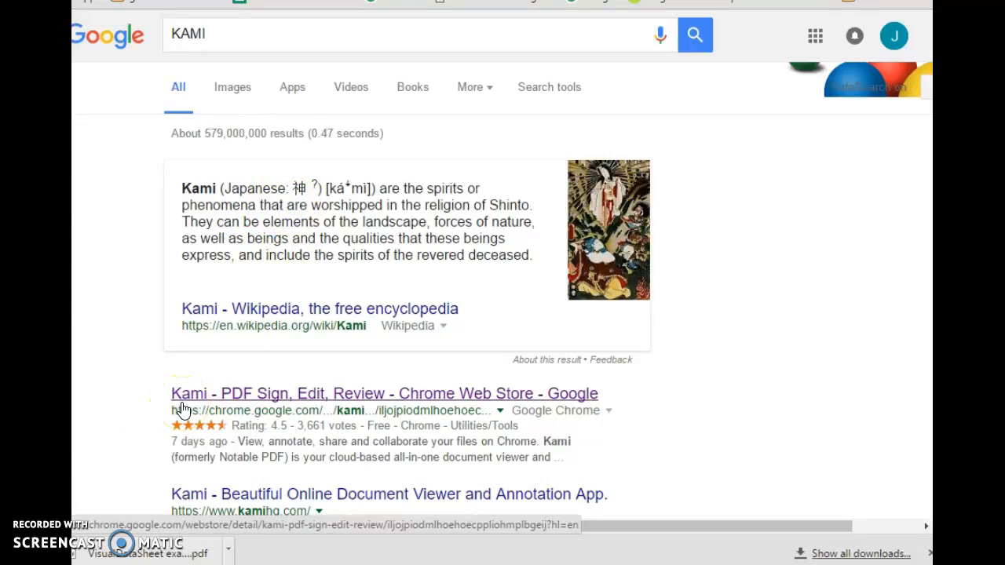
click(248, 393)
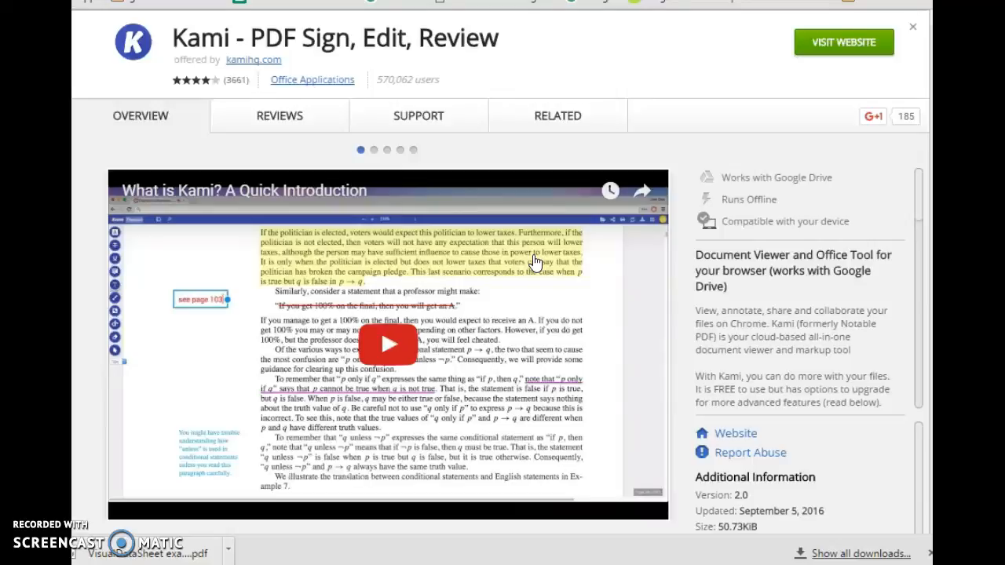
Step: Visit the Kami website from the Chrome Web Store listing
click(871, 41)
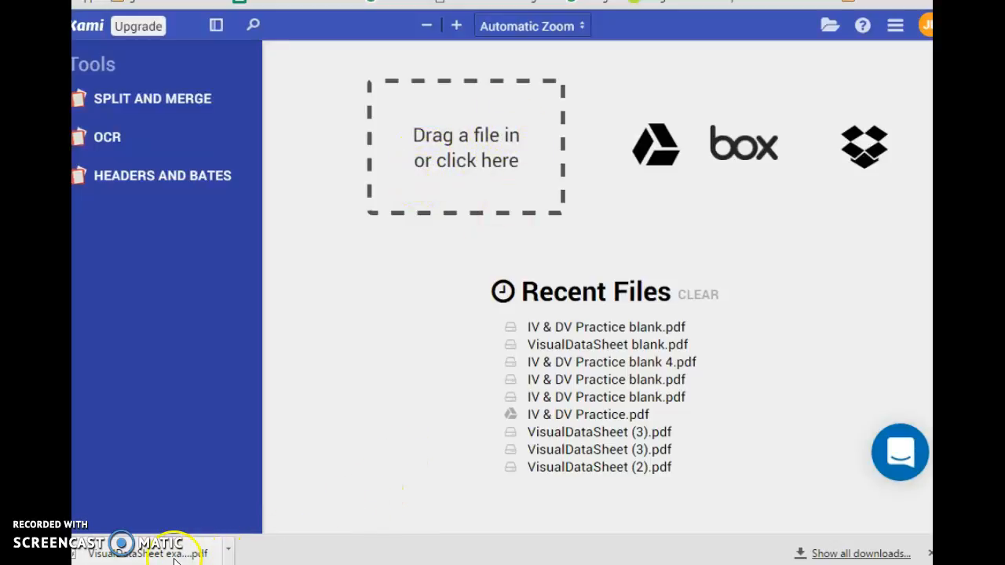
Step: Open 'VisualDataSheet example' from Downloads in Kami as a new copy
drag(189, 557, 152, 539)
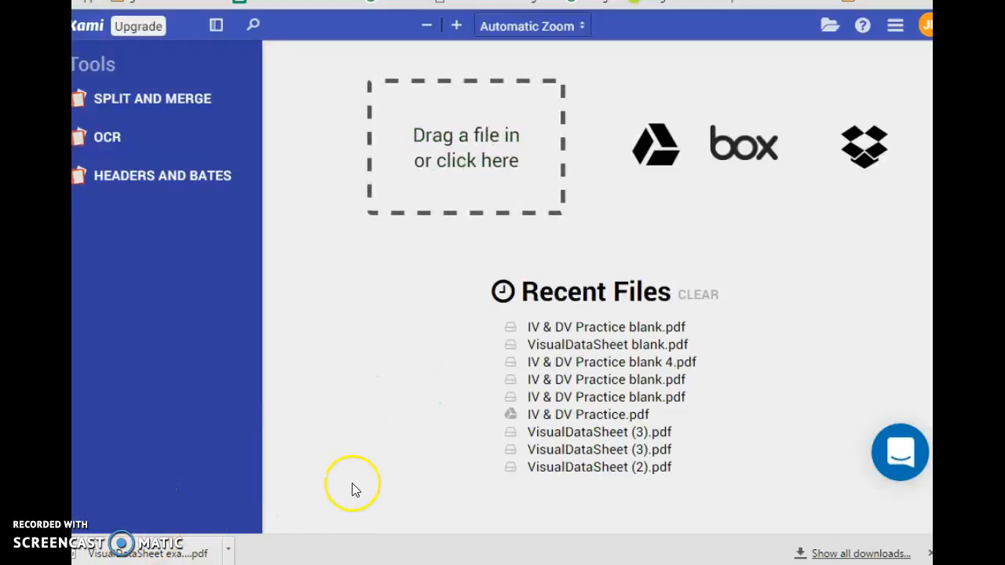
click(466, 150)
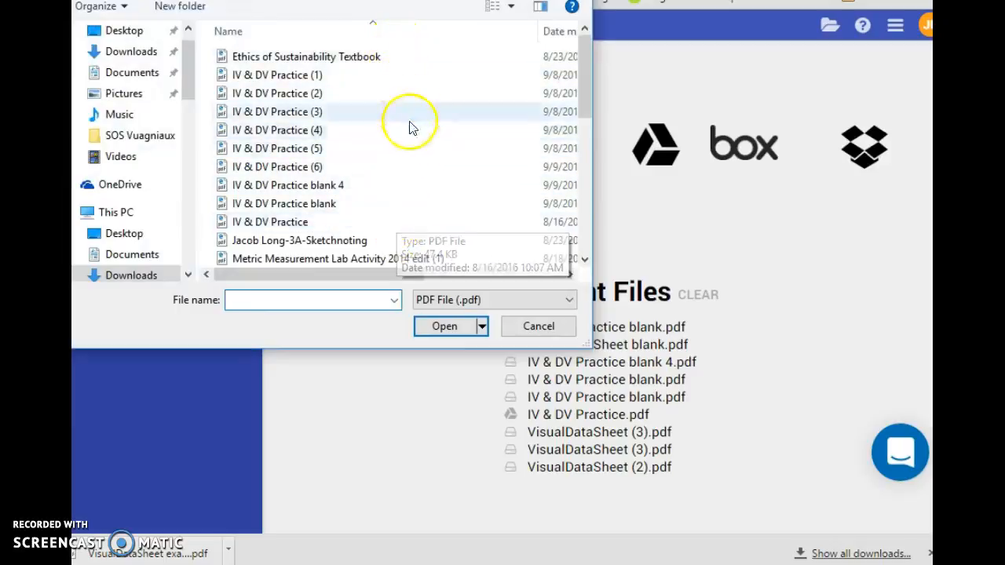
scroll(383, 118, down, 3)
scroll(375, 167, down, 2)
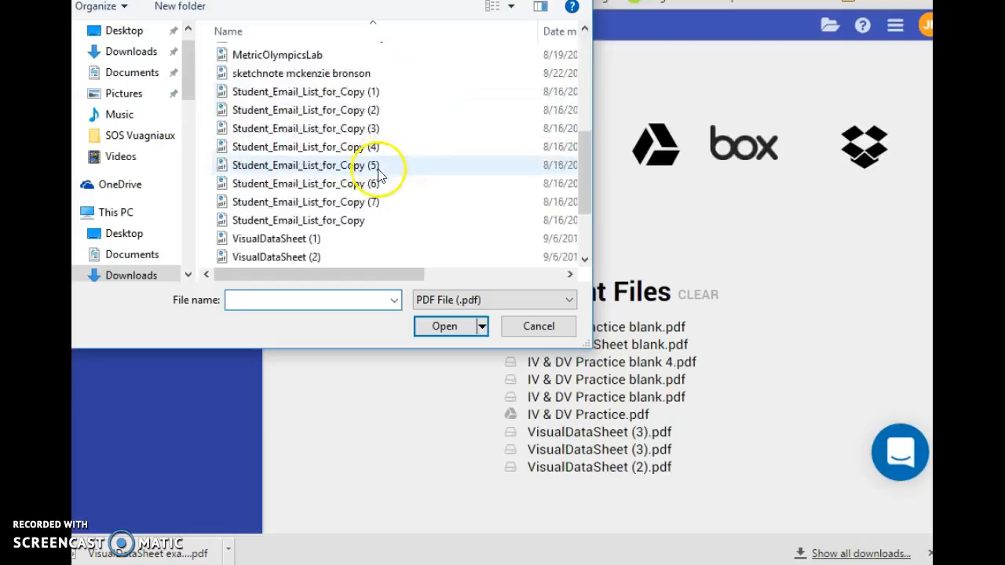
scroll(367, 192, down, 2)
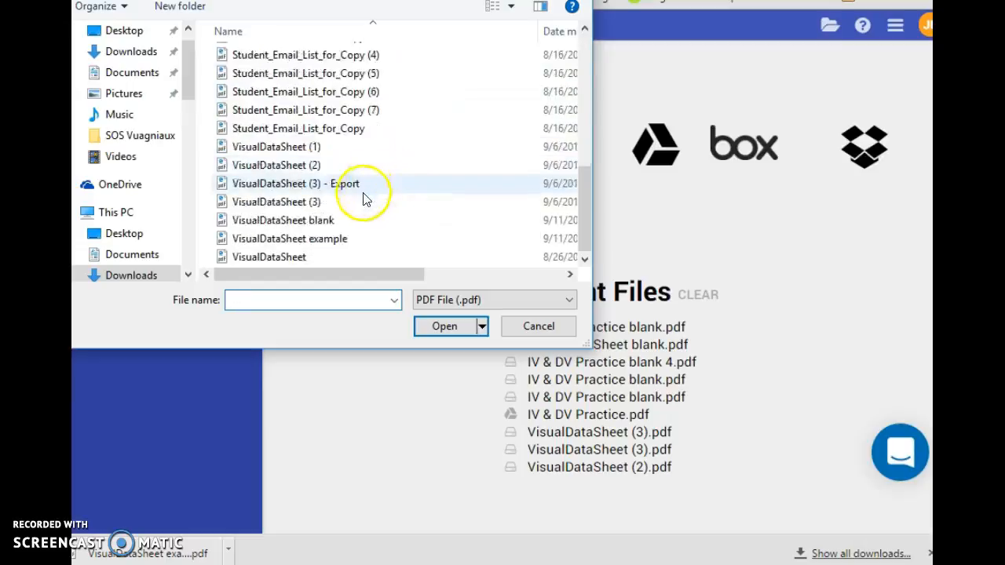
click(337, 238)
click(444, 326)
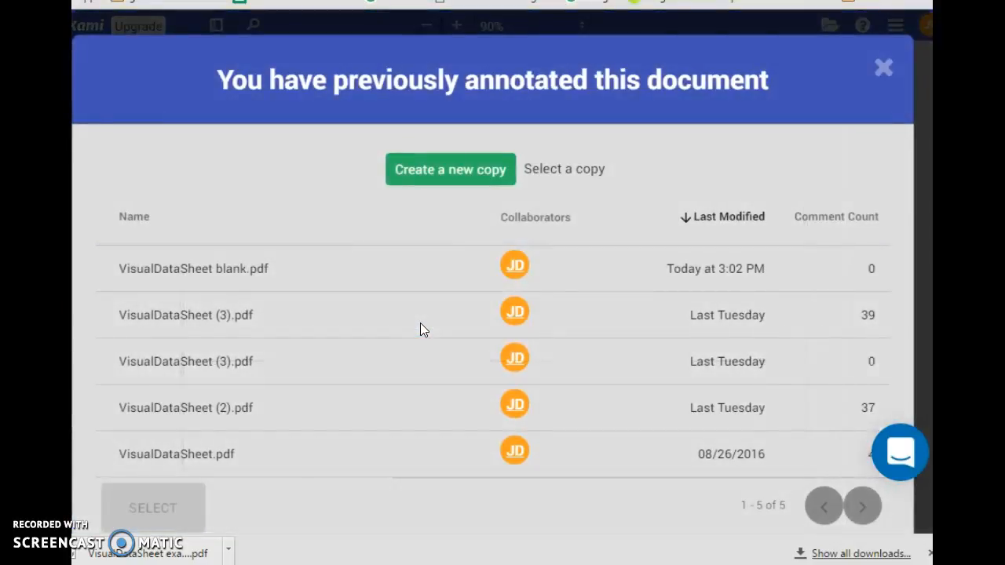
click(453, 174)
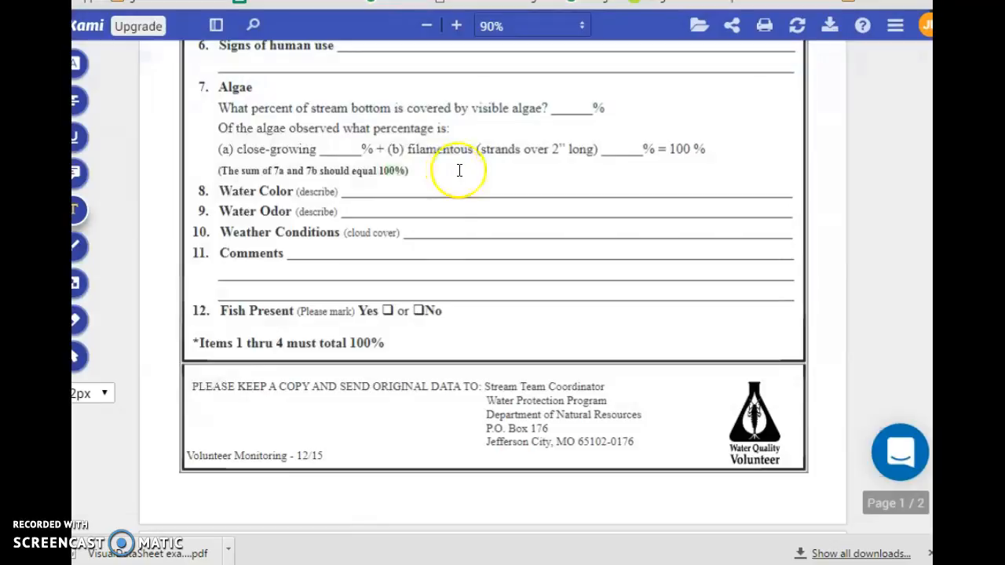
scroll(453, 170, up, 5)
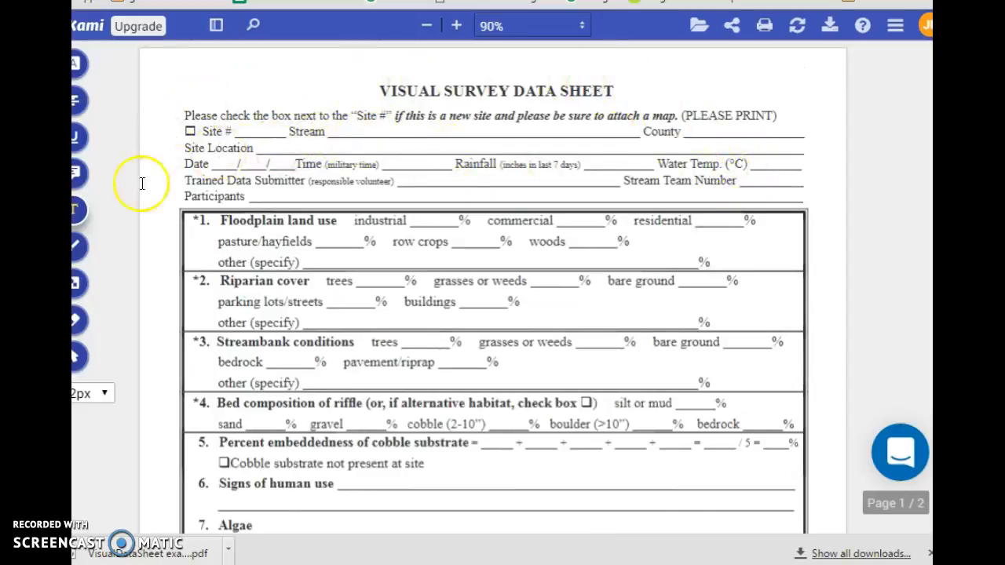
Step: Enter Site # 1 and Stream 'Blue Branch' with the Text tool
click(75, 209)
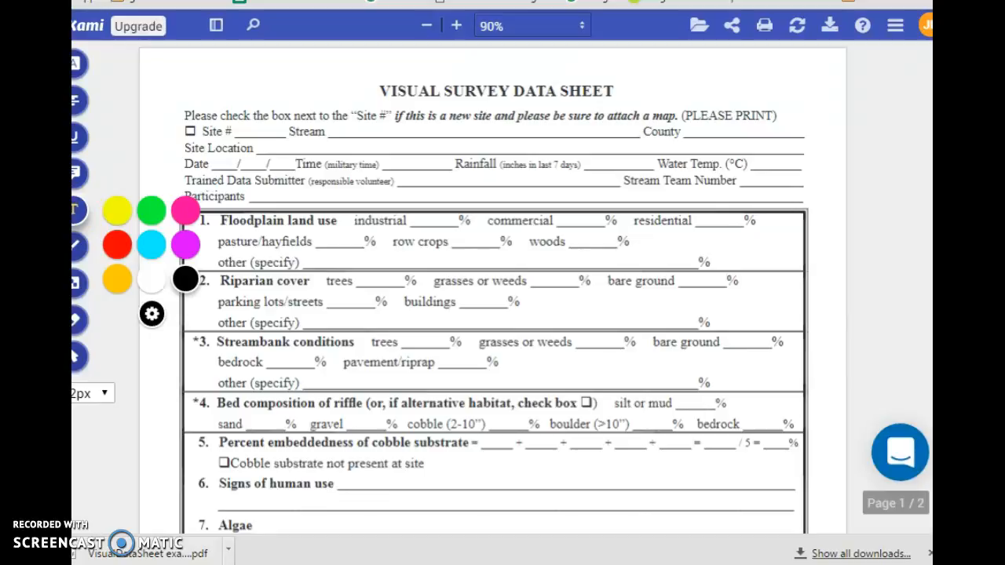
click(240, 129)
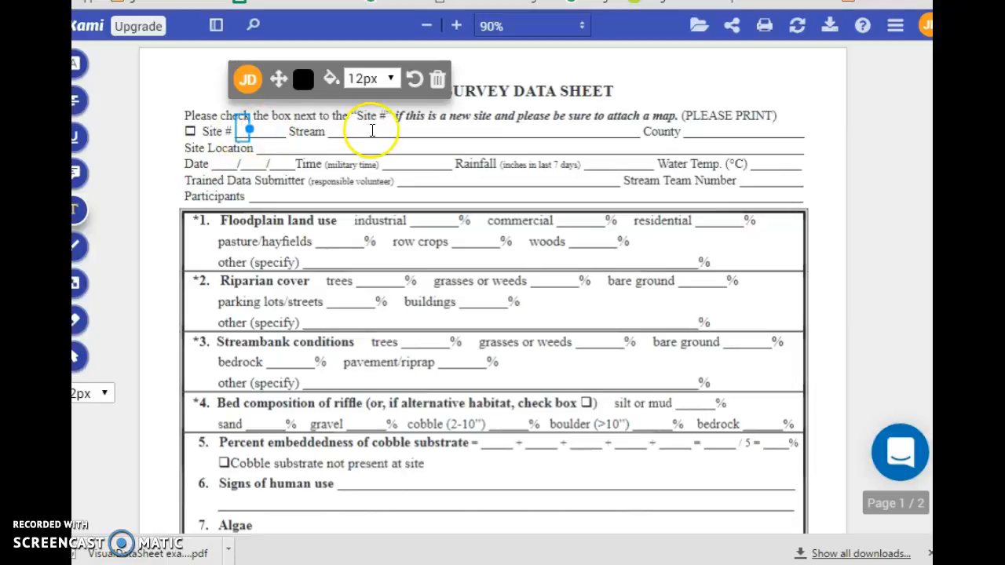
click(357, 131)
click(335, 131)
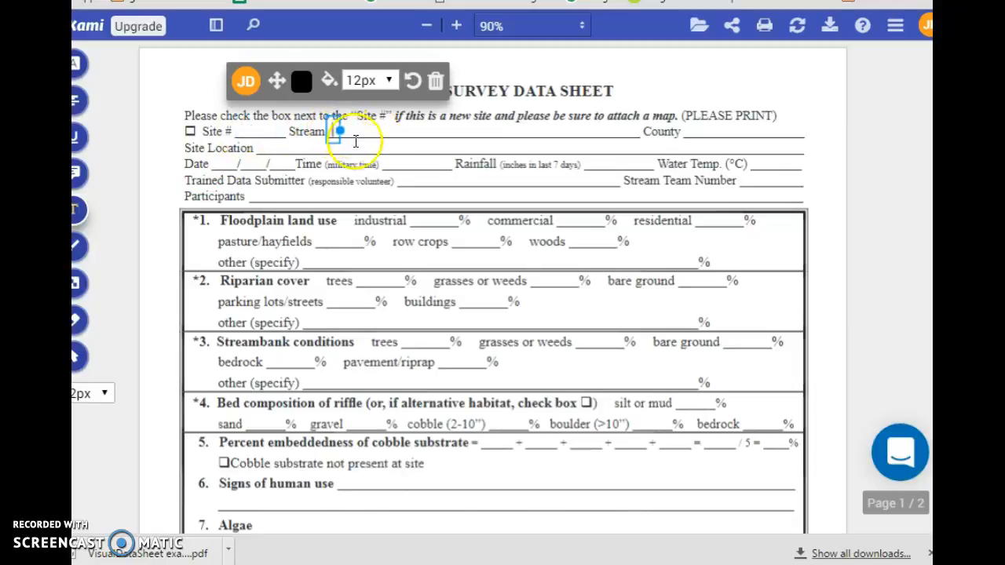
click(240, 131)
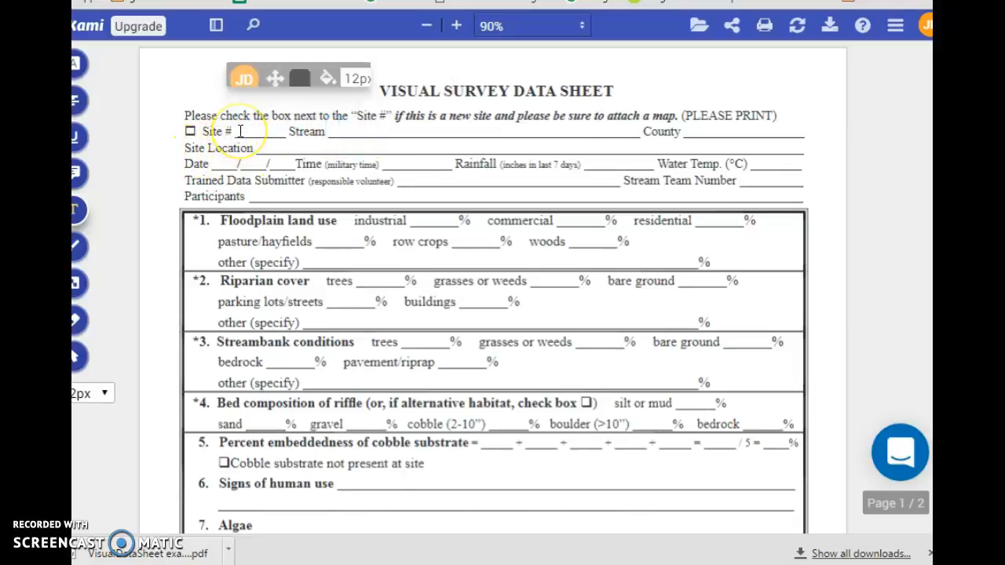
click(240, 131)
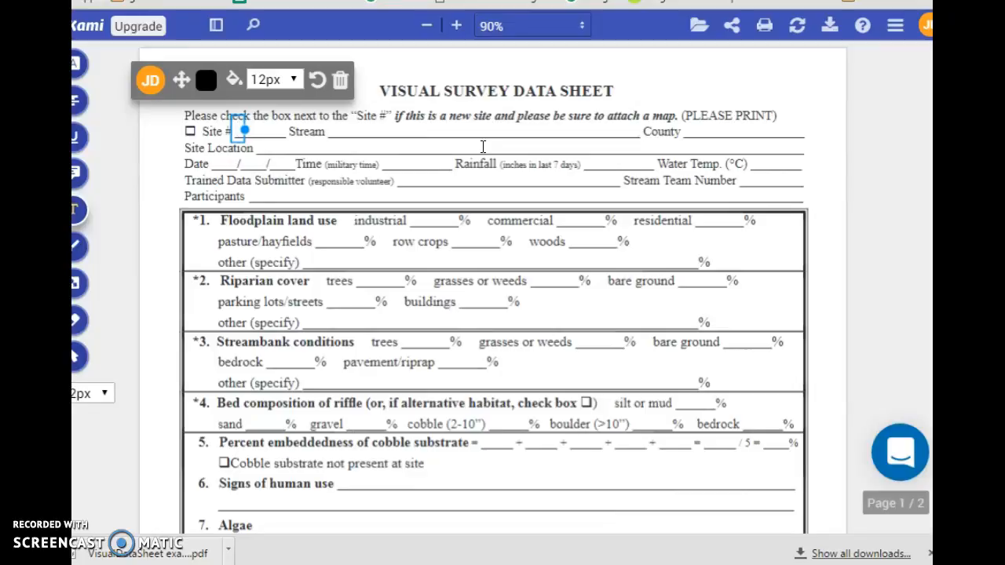
text(1)
click(333, 131)
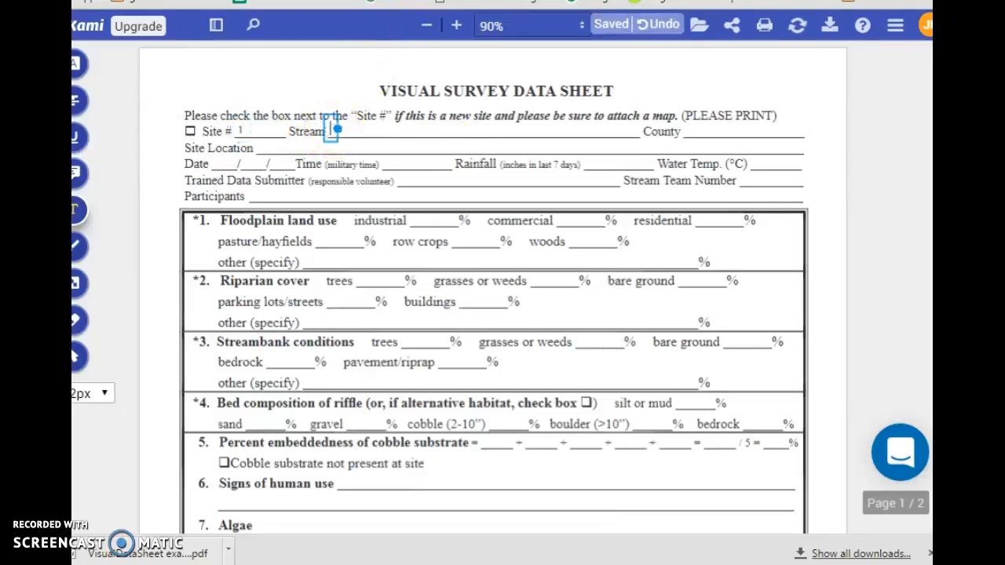
text(Blue)
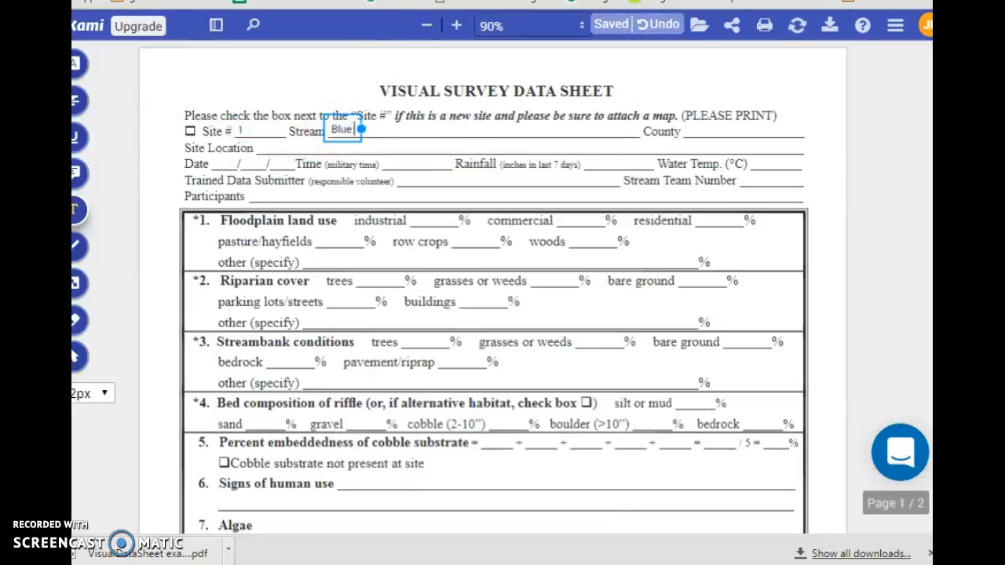
text( Branch)
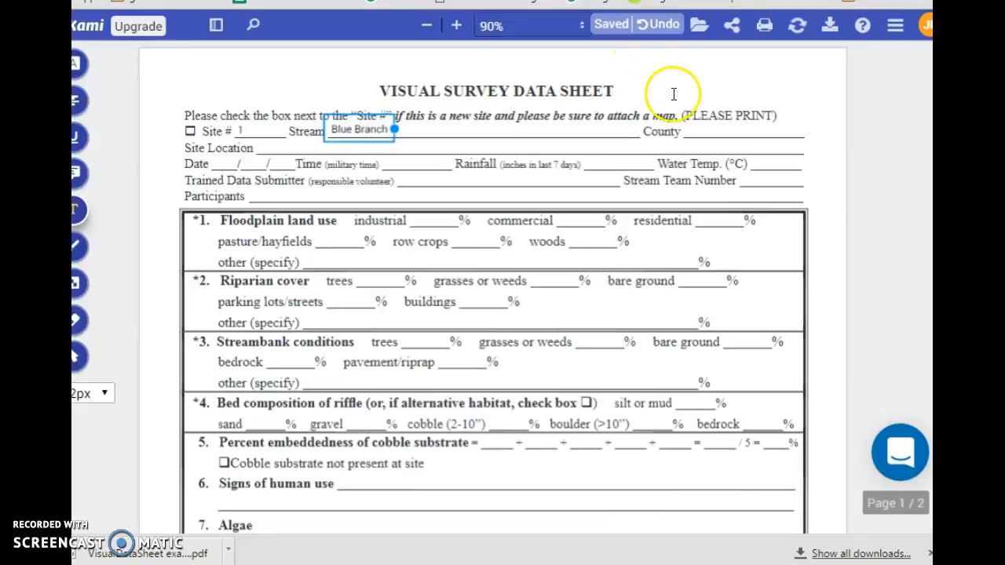
click(699, 131)
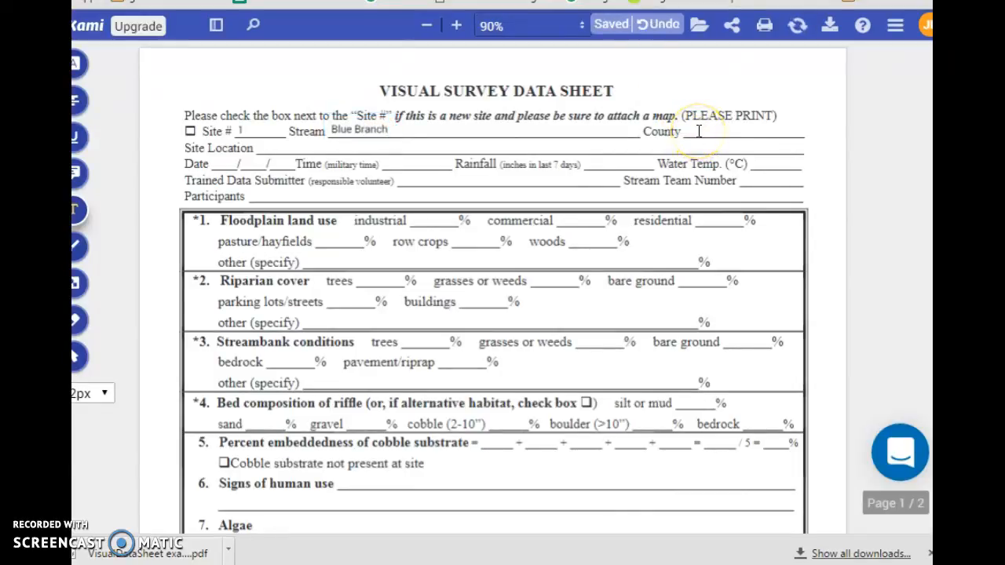
Step: Enter County 'Jackson' and Site Location '70 Yards NW of Sandy Lane', erasing a stray box
click(699, 131)
text(Jackson)
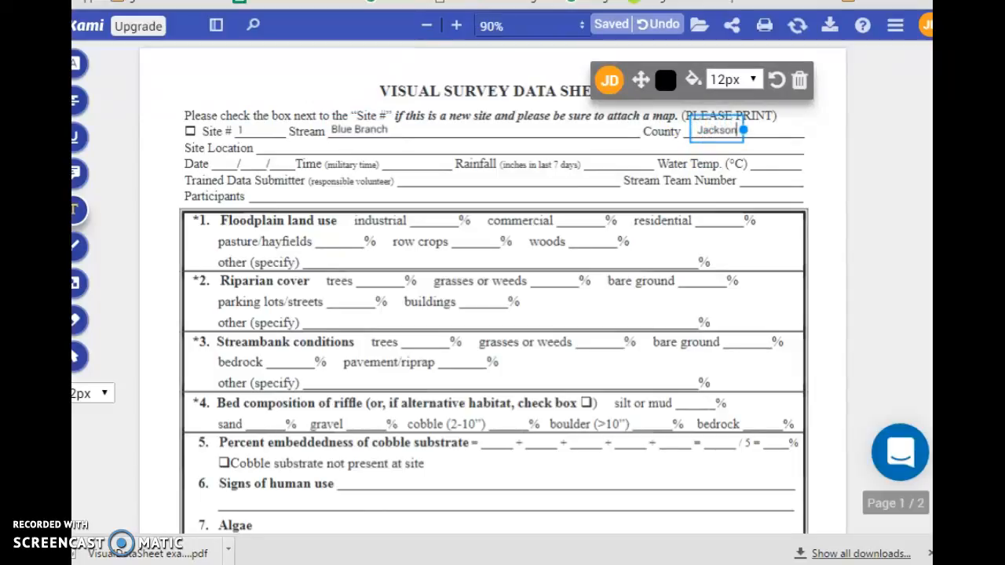
click(265, 147)
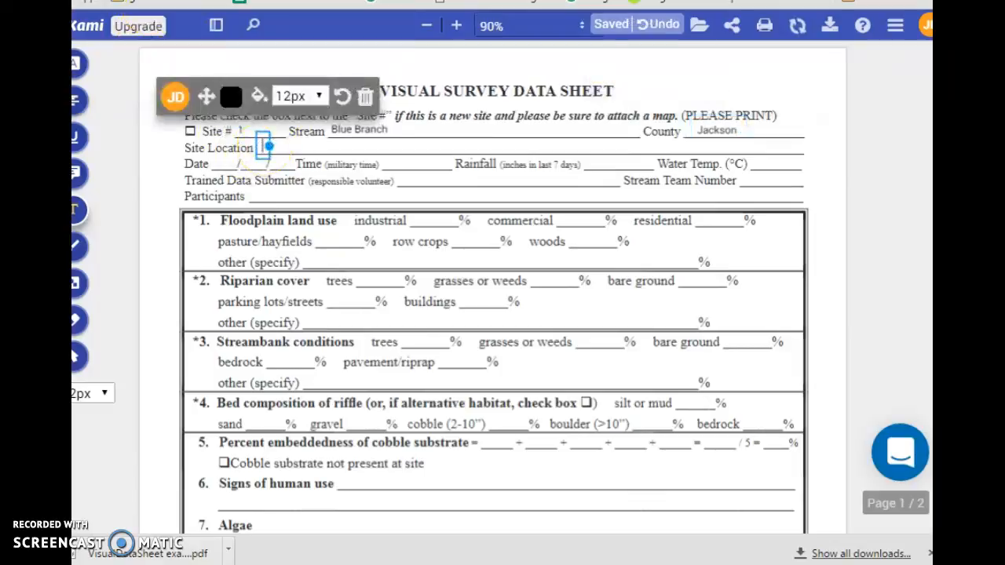
text(70 Ya)
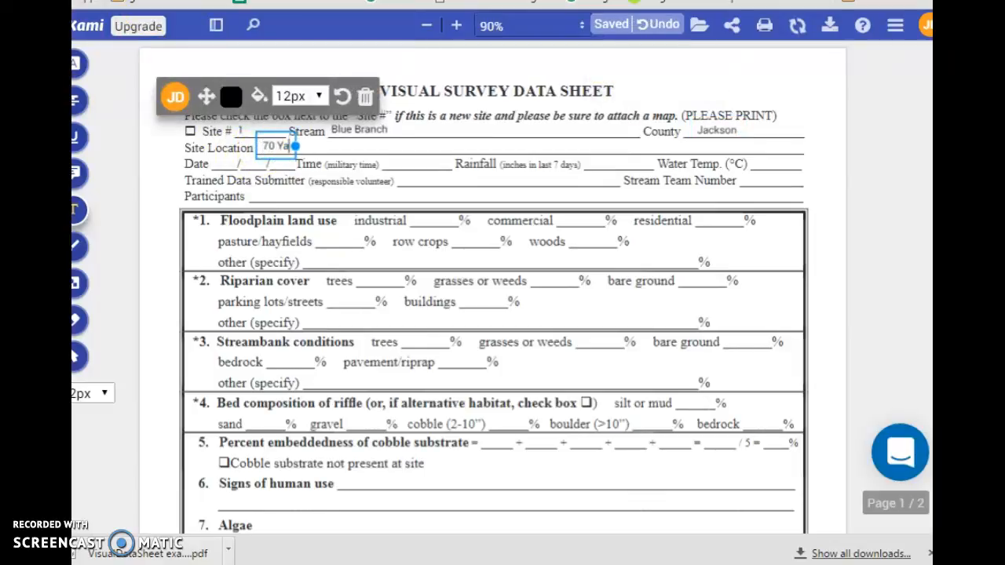
text(rds NW)
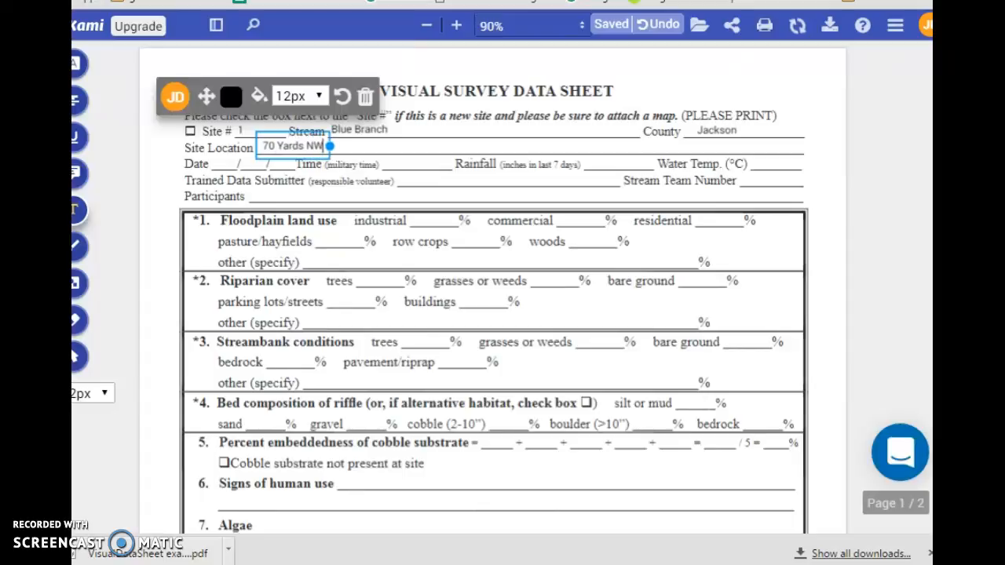
text( of Sa)
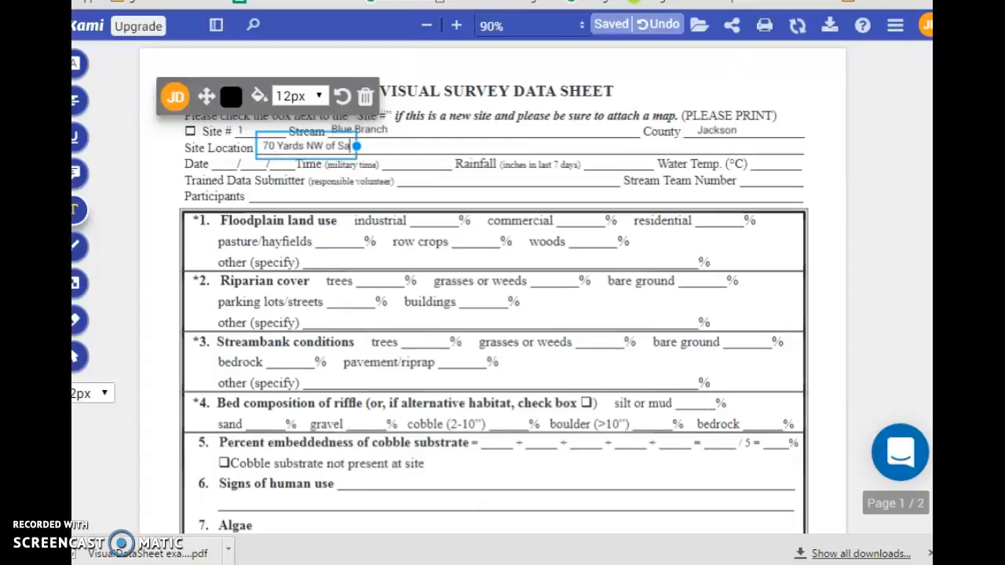
text(ndy Lane)
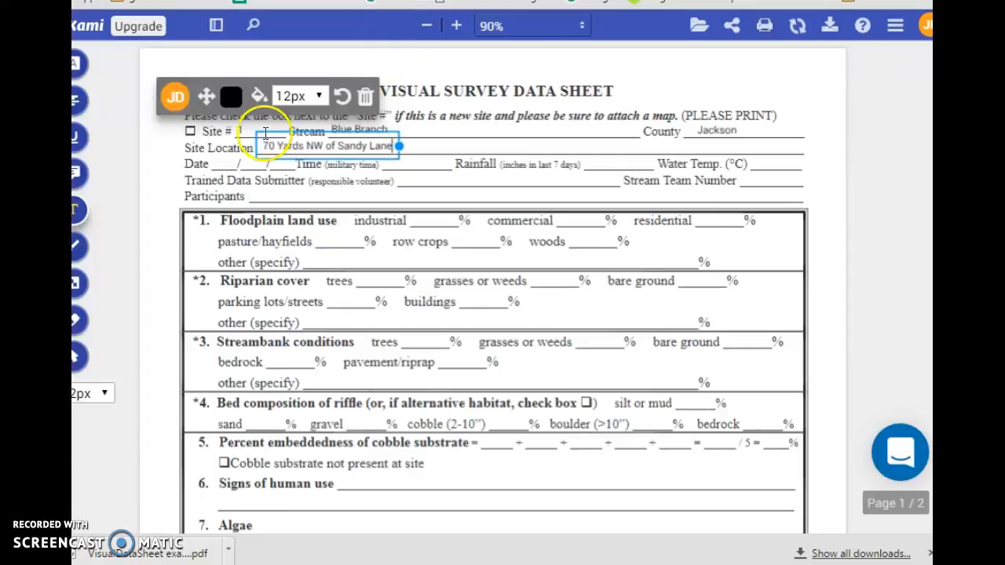
click(223, 163)
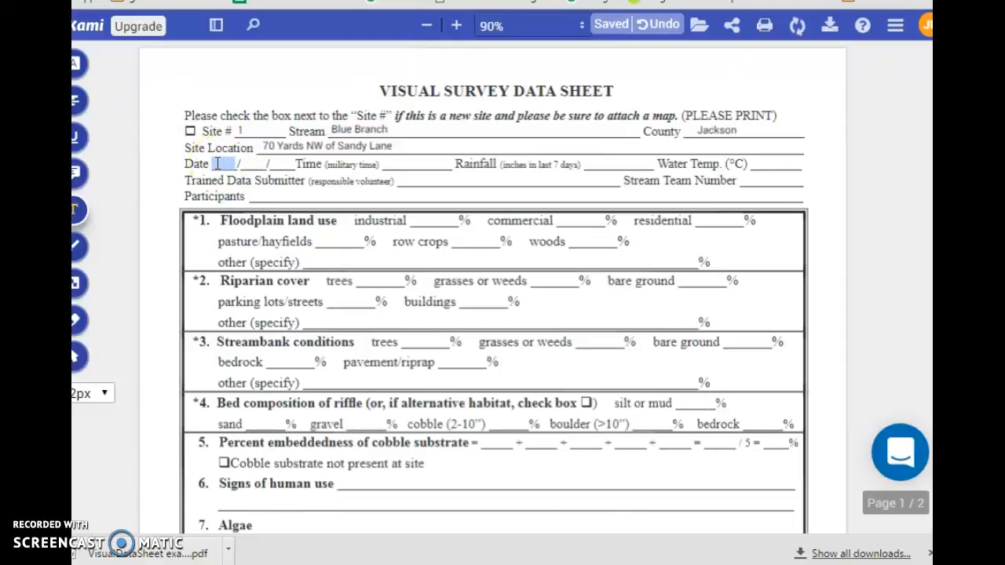
click(74, 320)
click(222, 163)
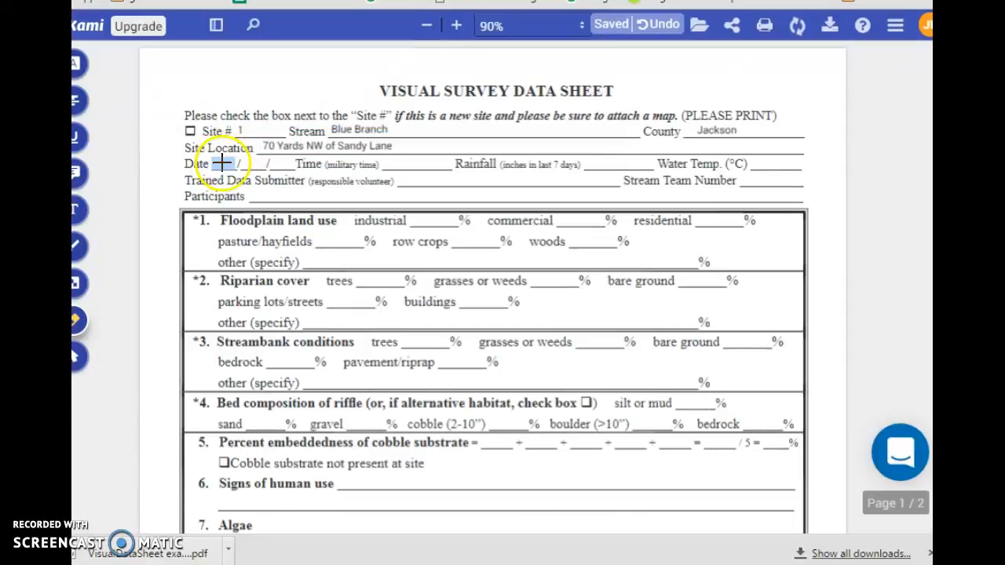
click(80, 212)
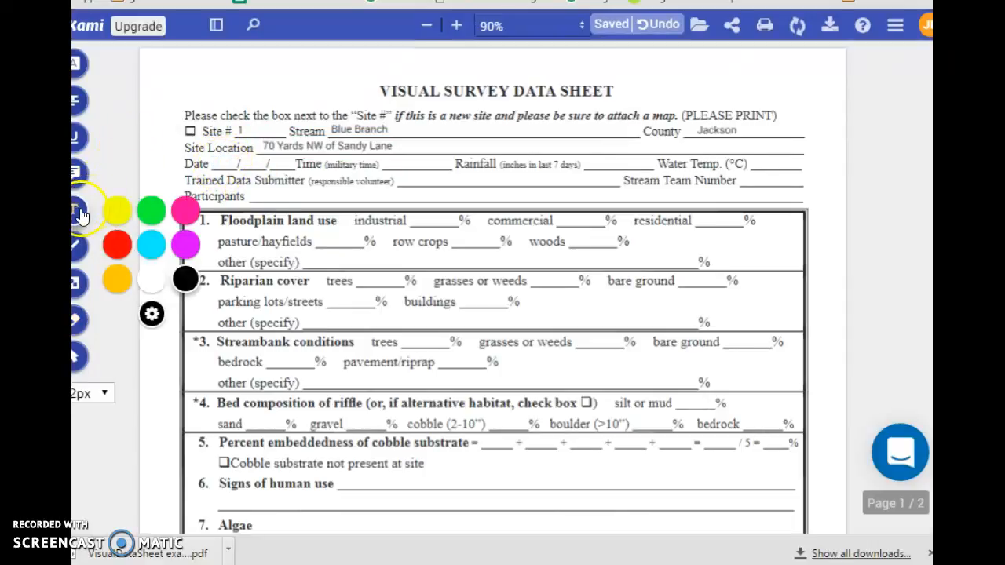
Step: Fill the Date line as 09 / 01 / 2016
click(222, 164)
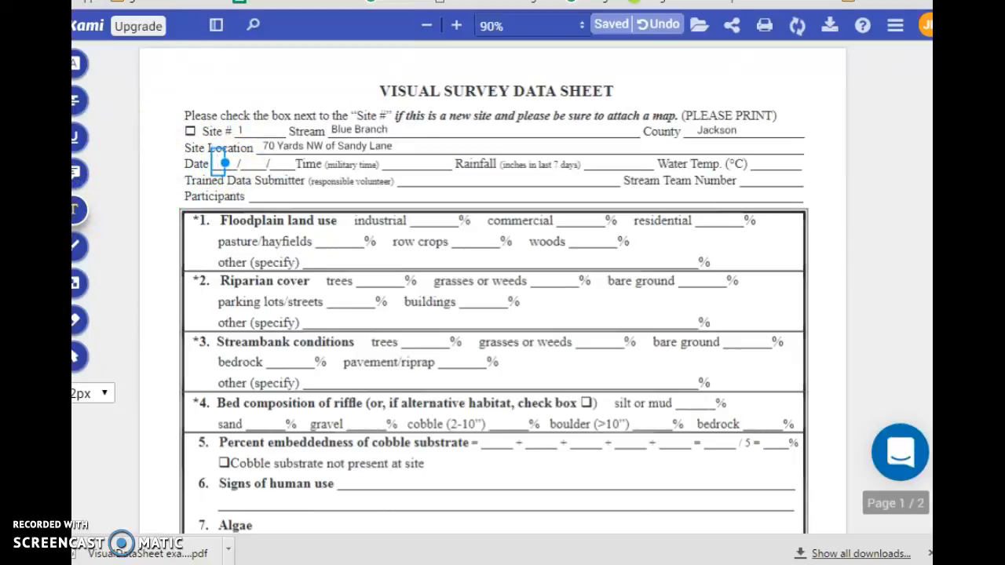
text(09)
click(235, 161)
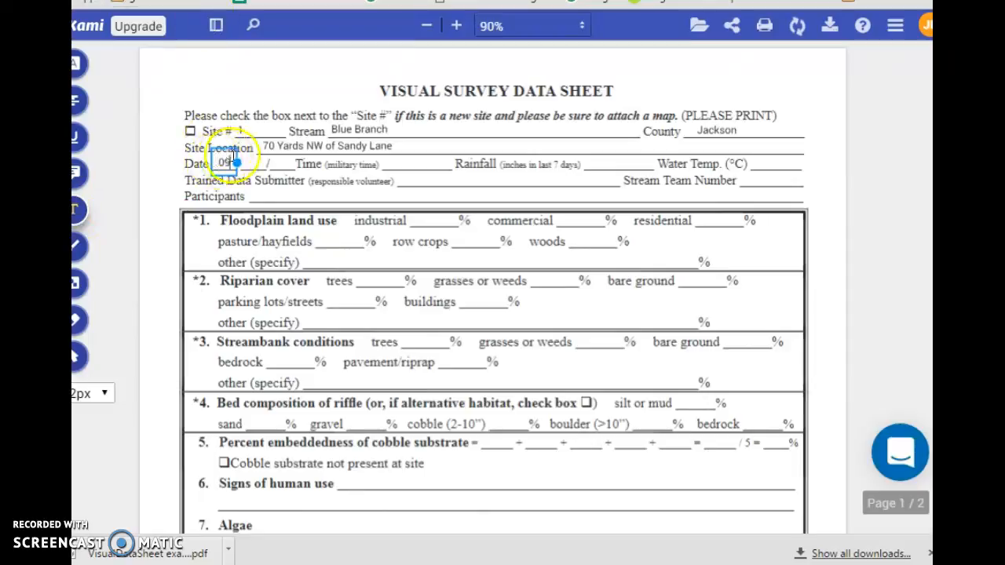
click(248, 163)
click(247, 163)
text(01)
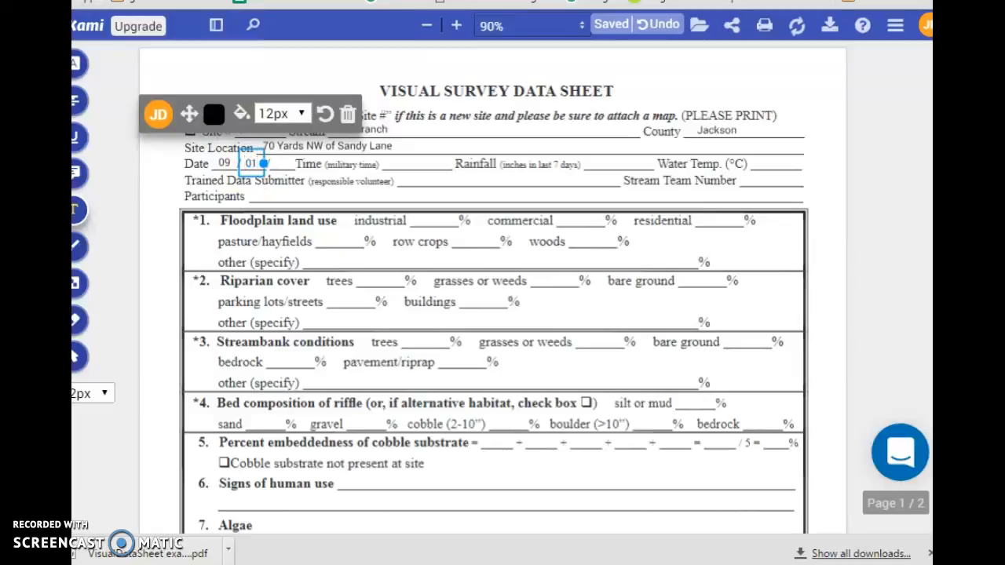
click(270, 163)
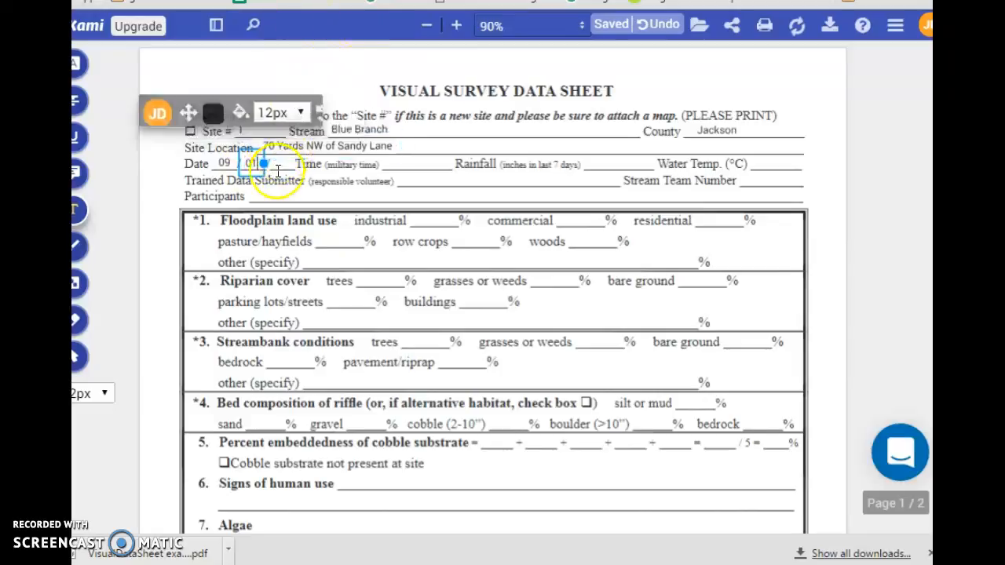
double_click(275, 163)
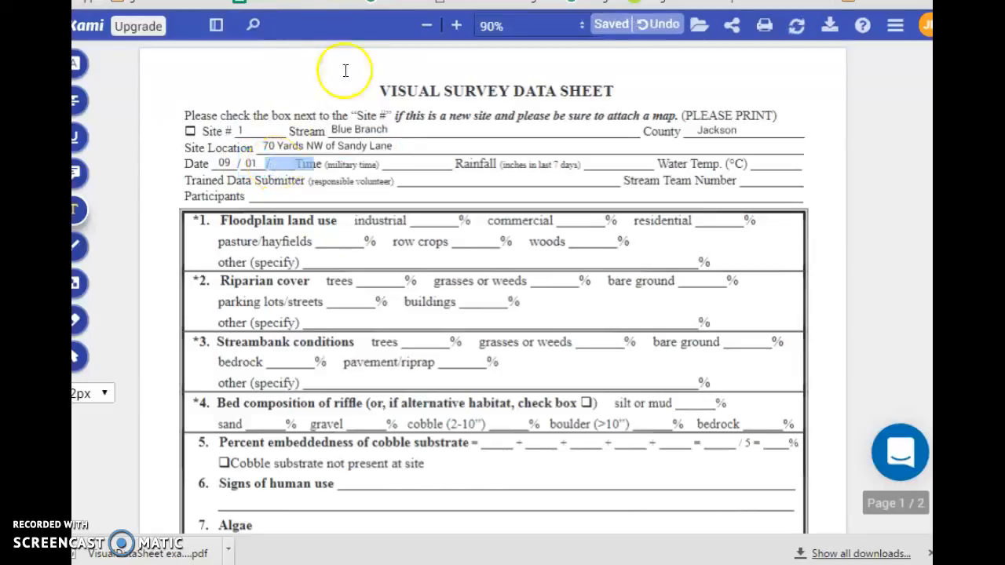
click(276, 164)
text(2016)
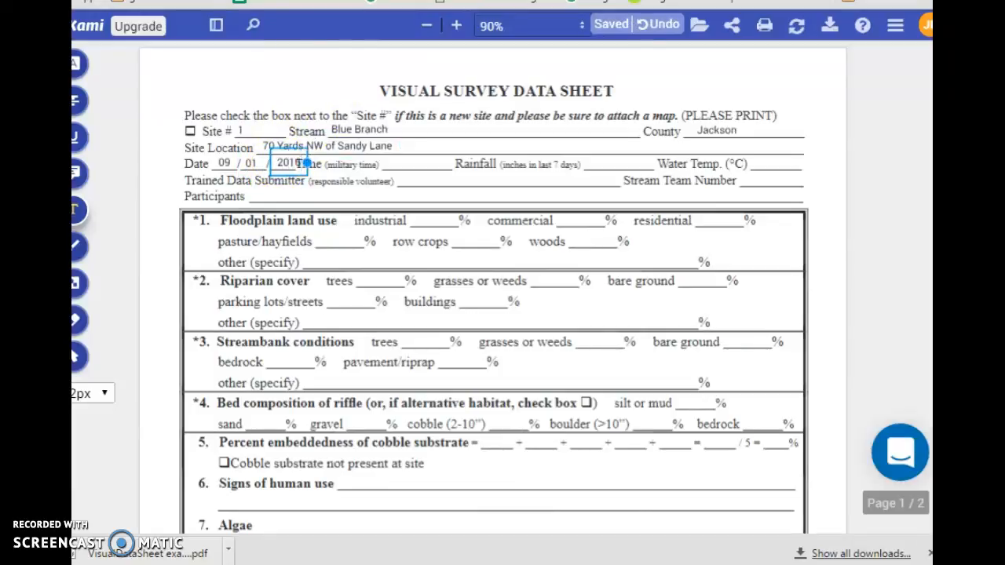
click(390, 163)
Step: Enter time 14:03, rainfall '6.5 inches' and water temperature '23 celsius'
click(390, 163)
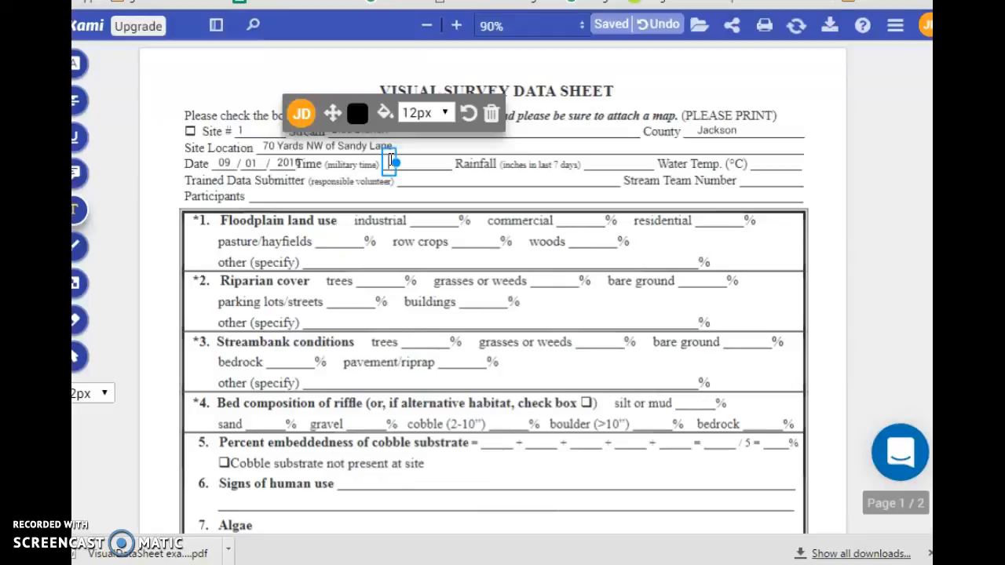
text(14:03)
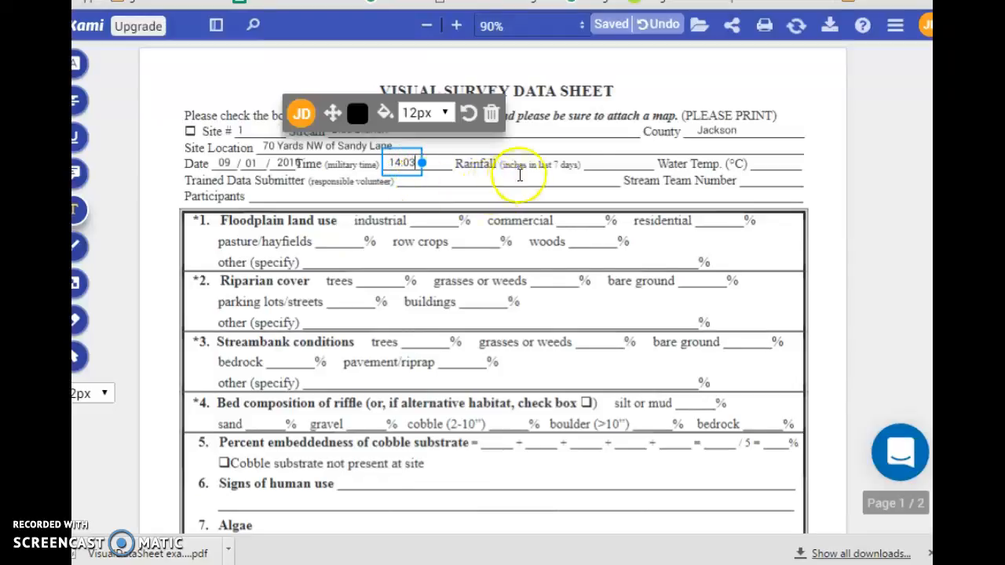
click(596, 163)
click(592, 164)
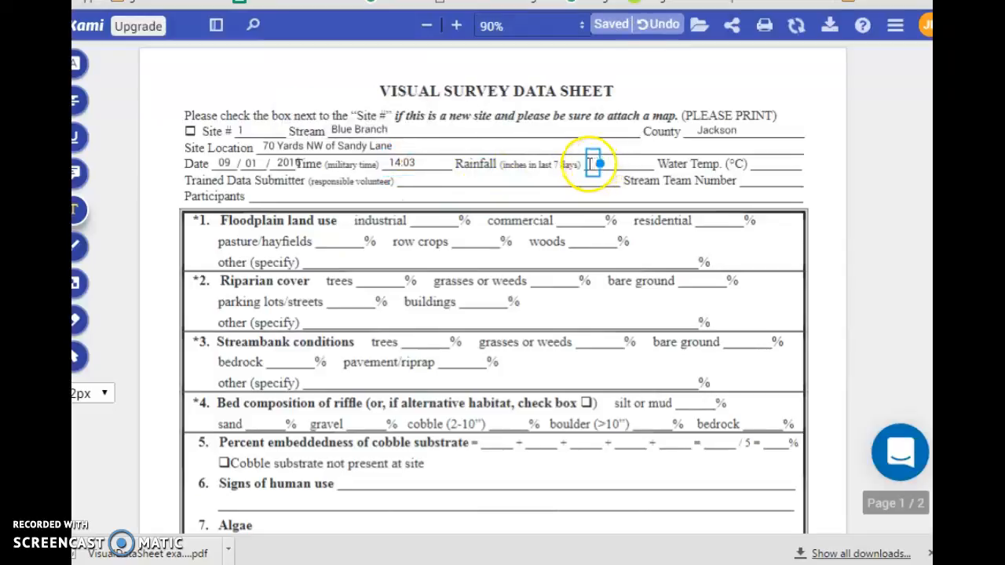
text(6.5)
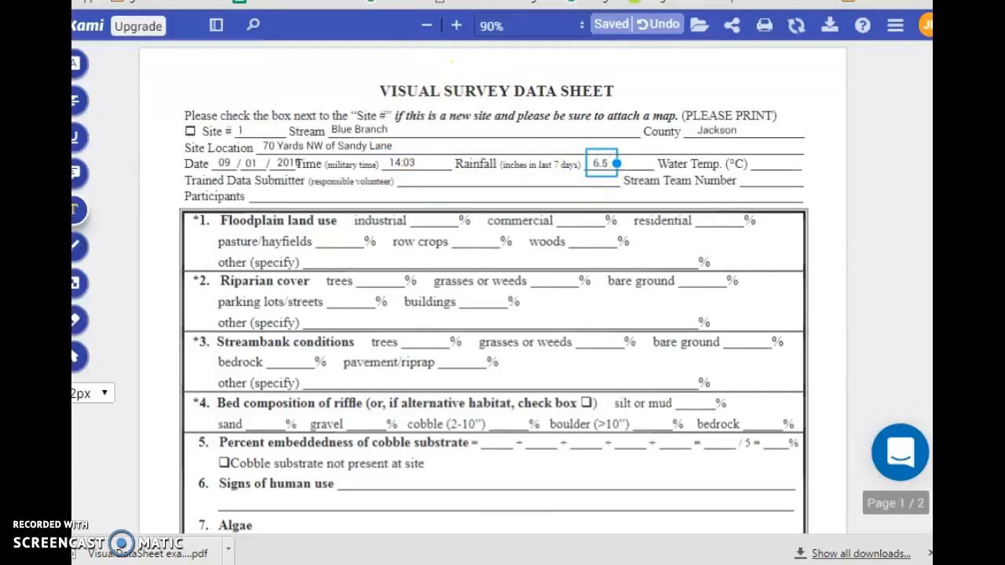
text( inches)
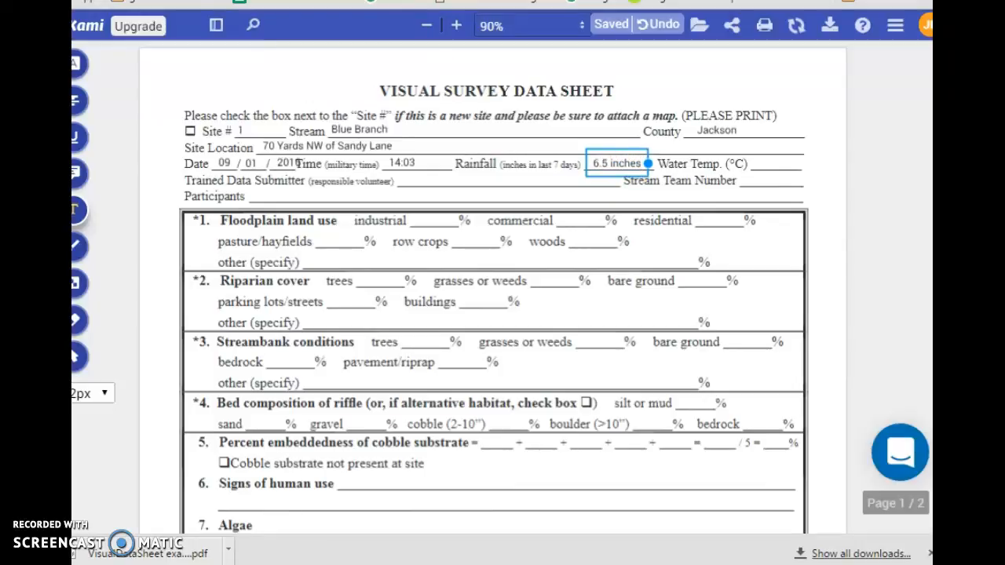
click(779, 161)
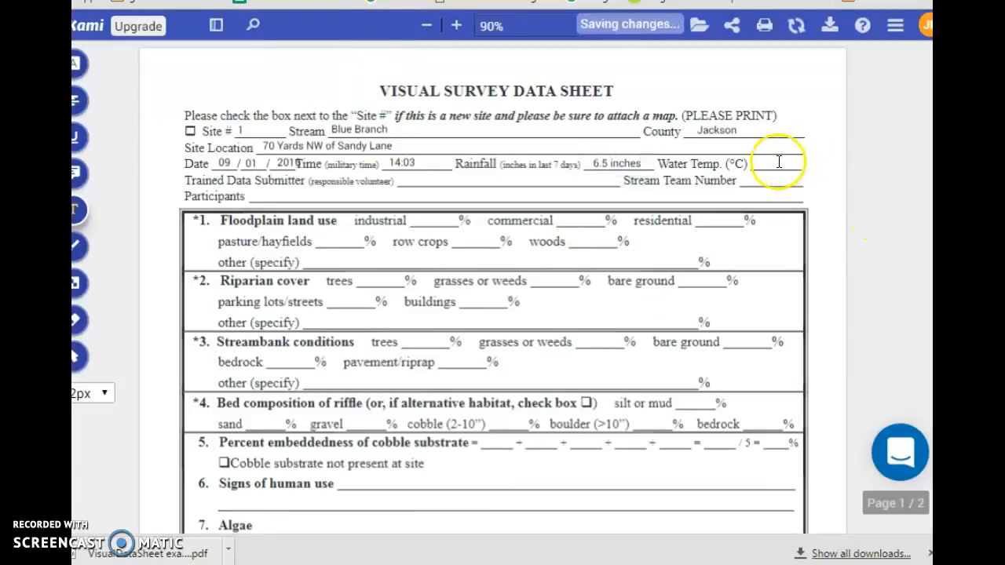
click(774, 162)
text(23)
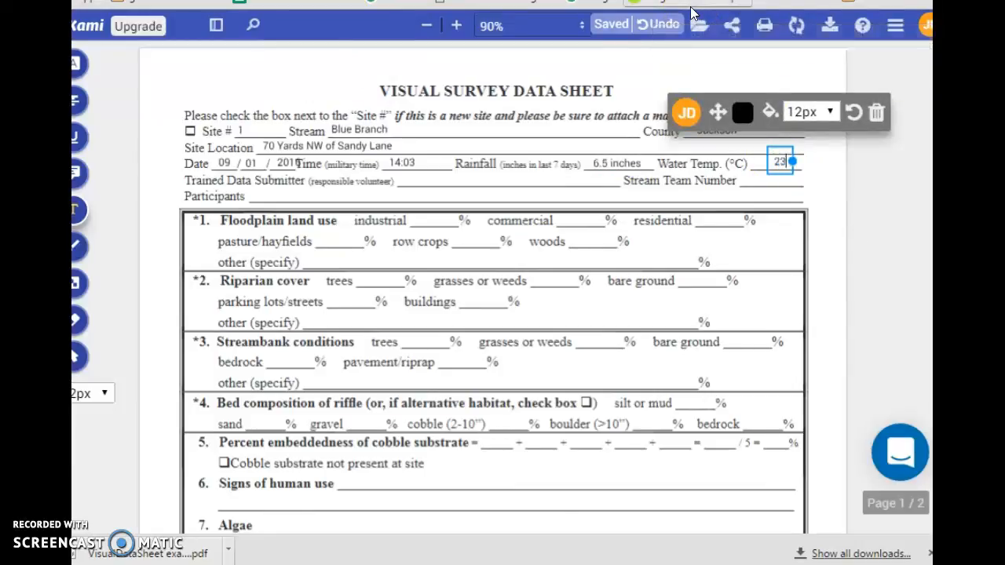
text( celsius)
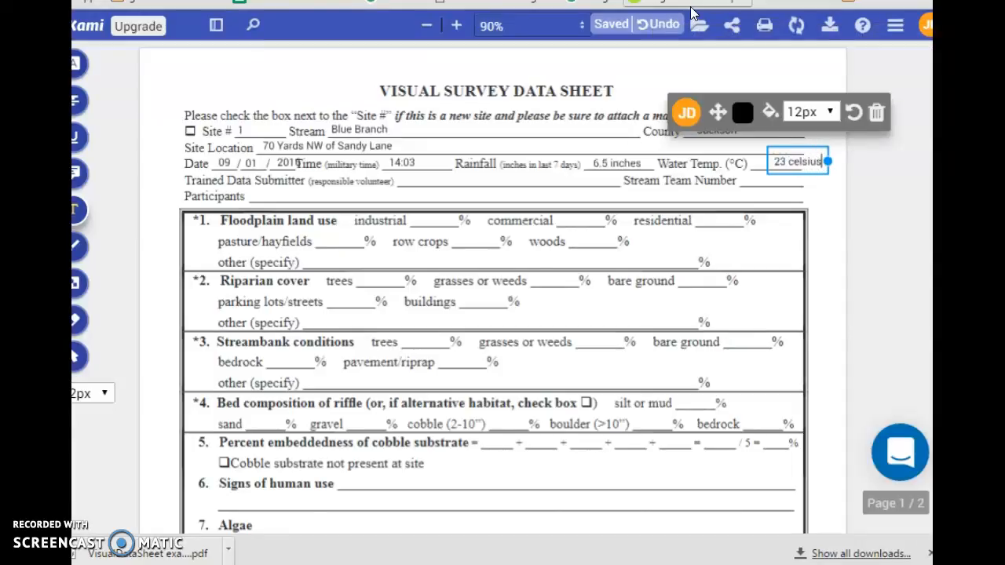
click(617, 163)
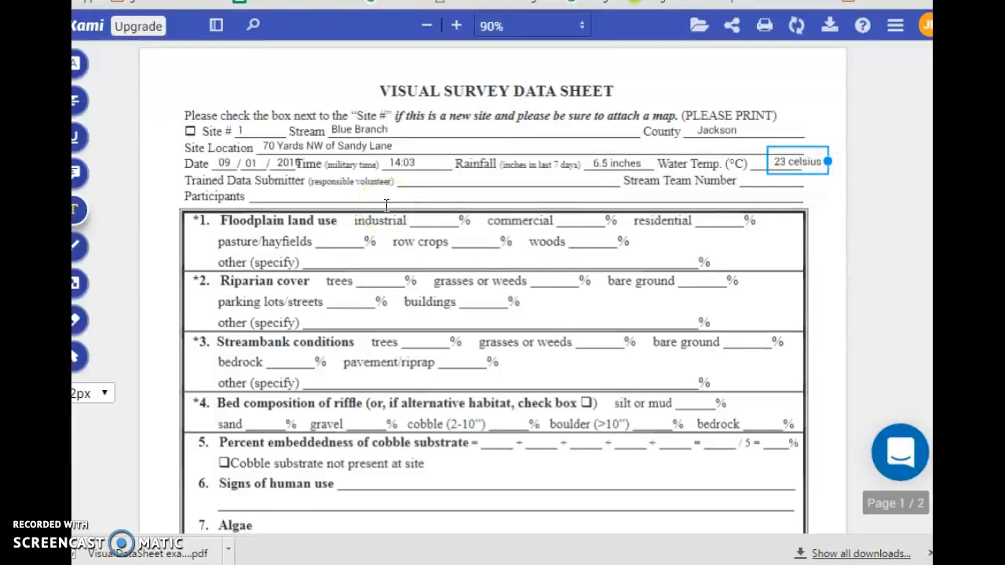
Step: Enter the submitter's full name, Stream Team Number 1014, and participants 'Environmental Science Class Your Name'
click(421, 181)
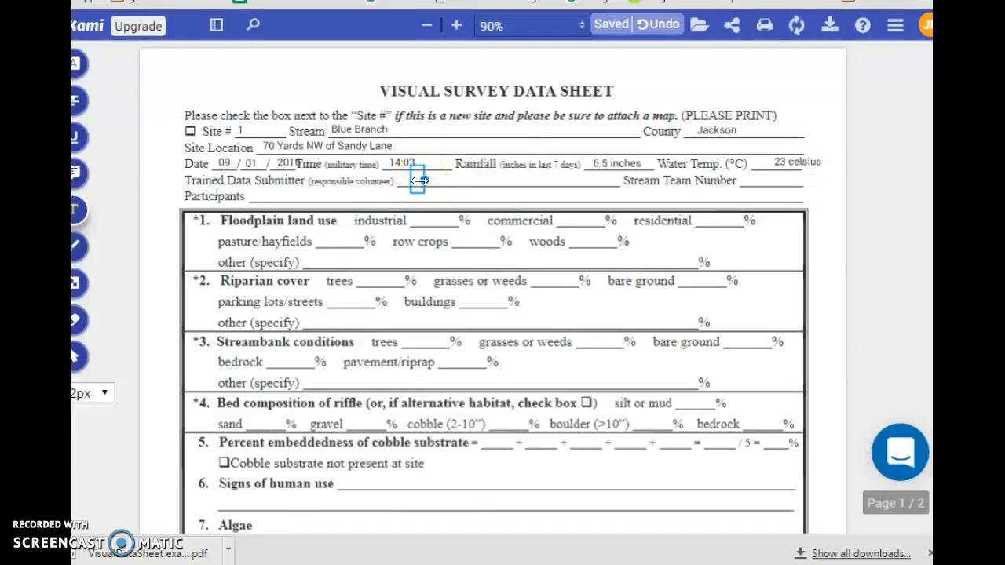
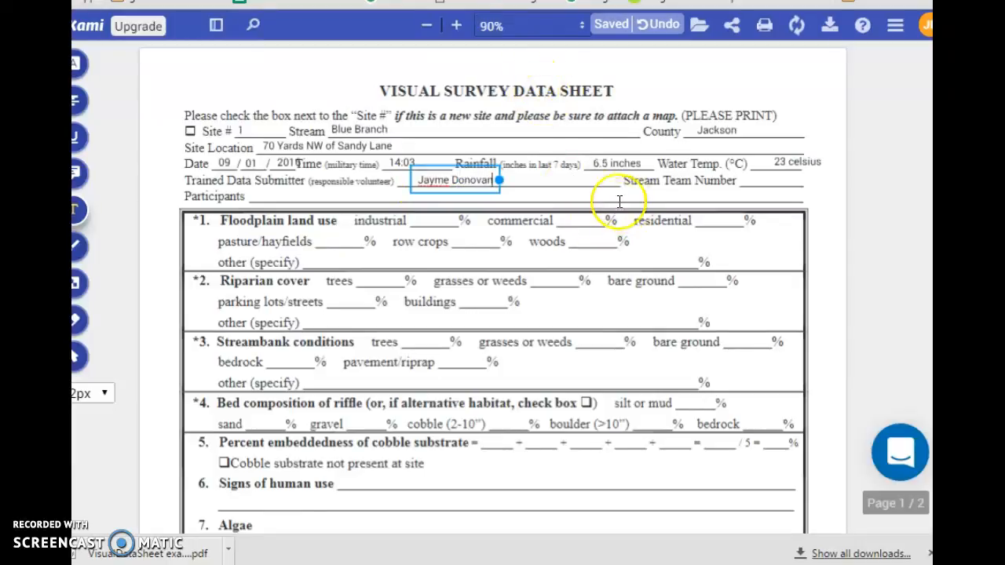
click(747, 182)
click(744, 180)
text(1014)
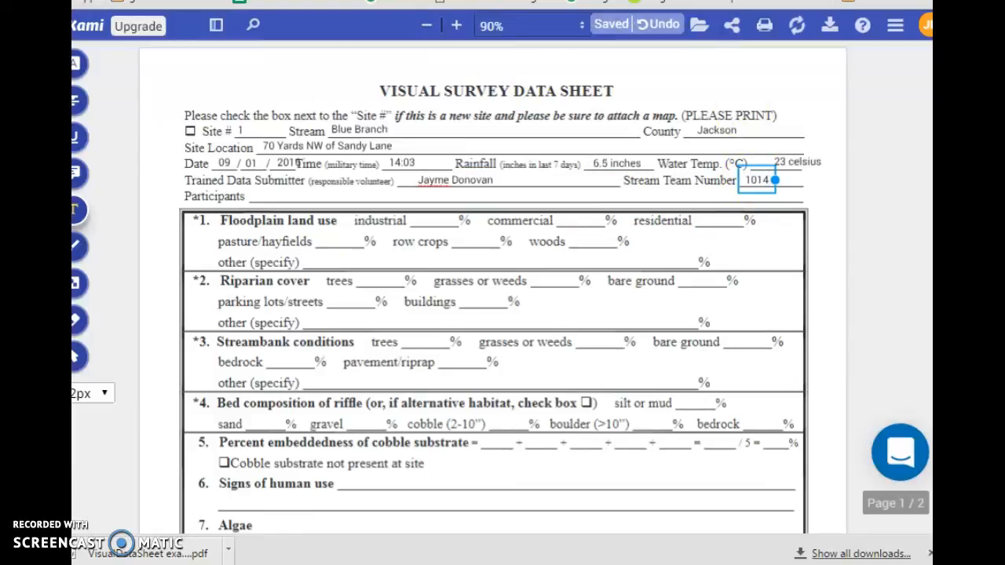
click(318, 195)
click(318, 194)
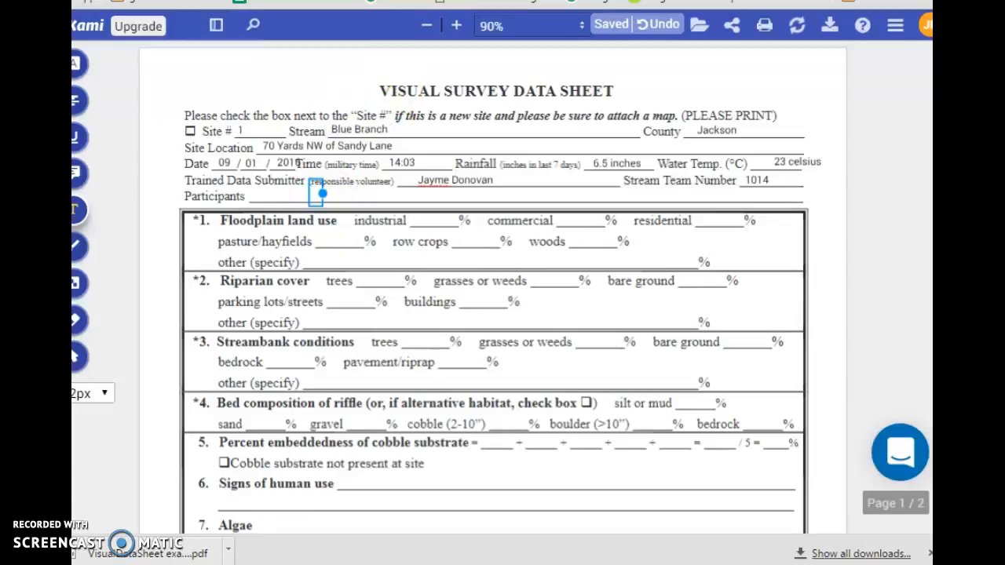
text(Environmental Sc)
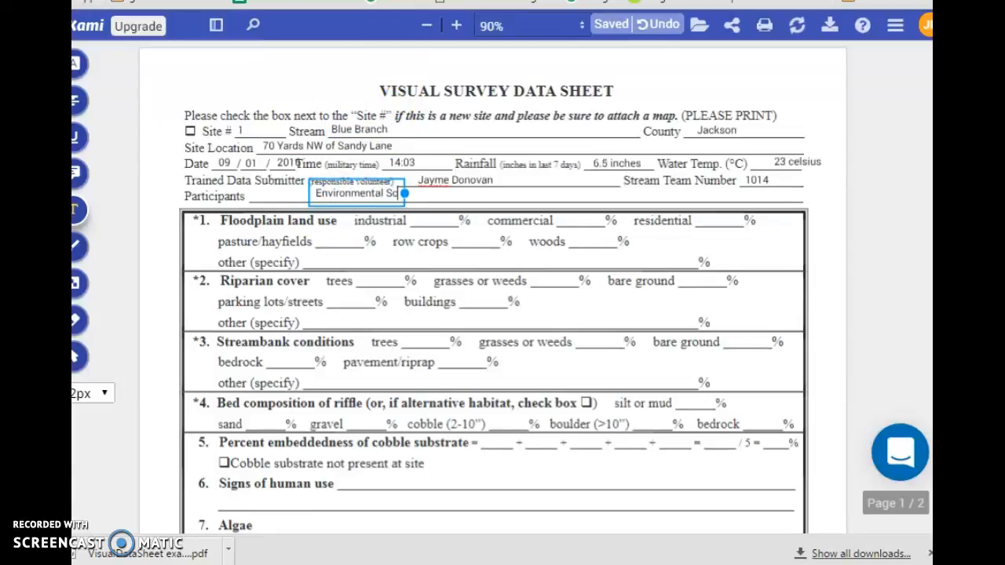
text(ience Class)
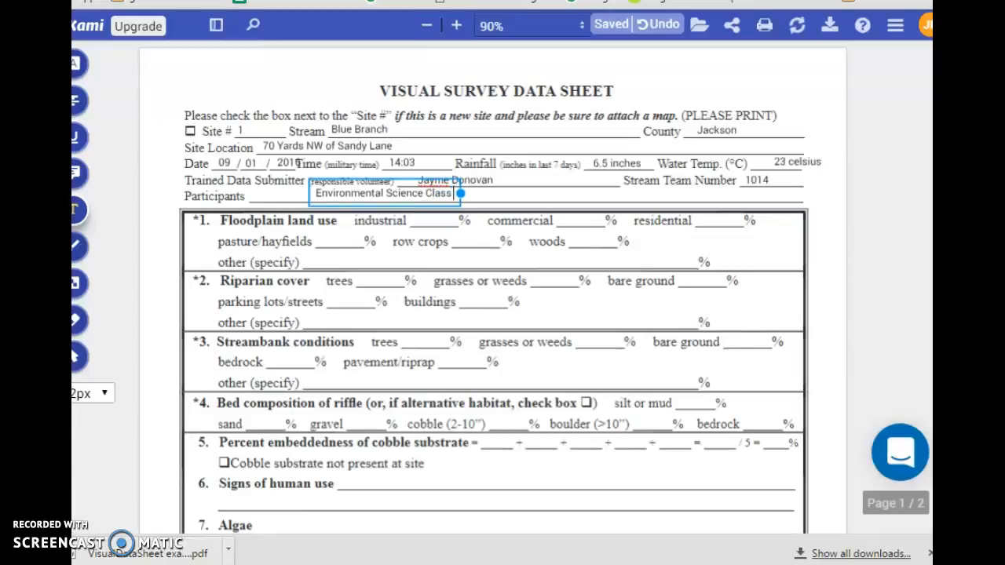
text( Your Name)
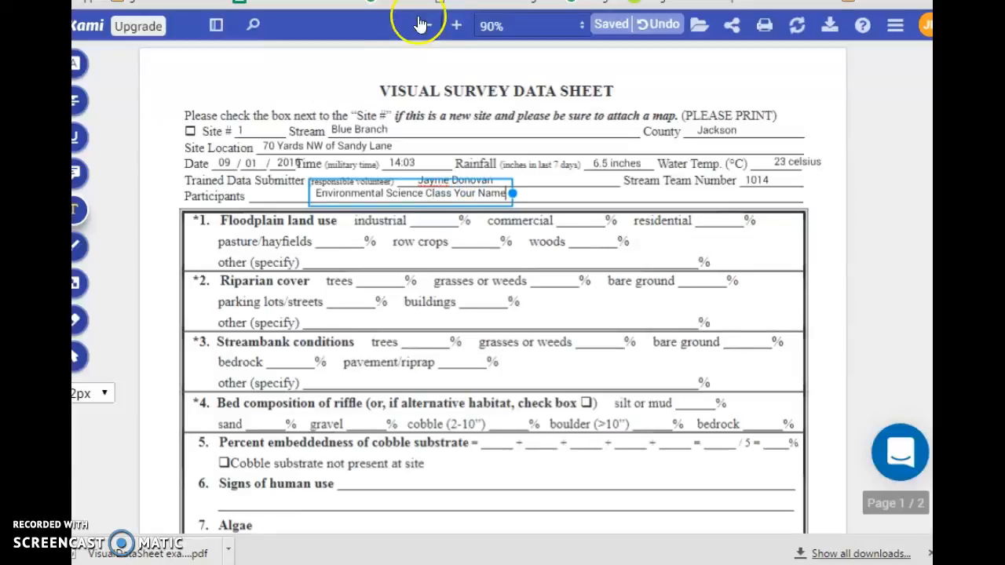
click(424, 220)
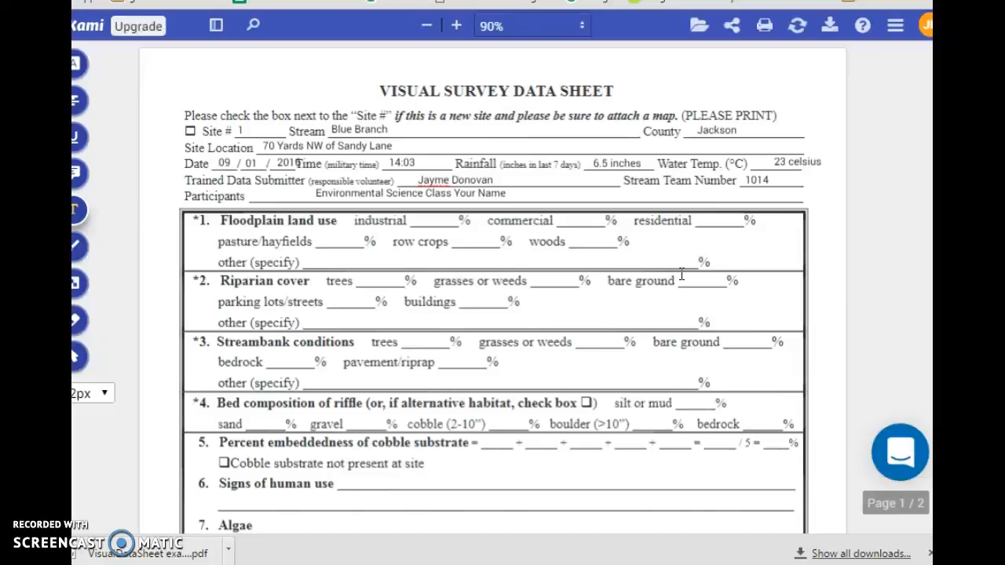
Step: Enter floodplain land use residential 50 and woods 50
click(715, 220)
text(50)
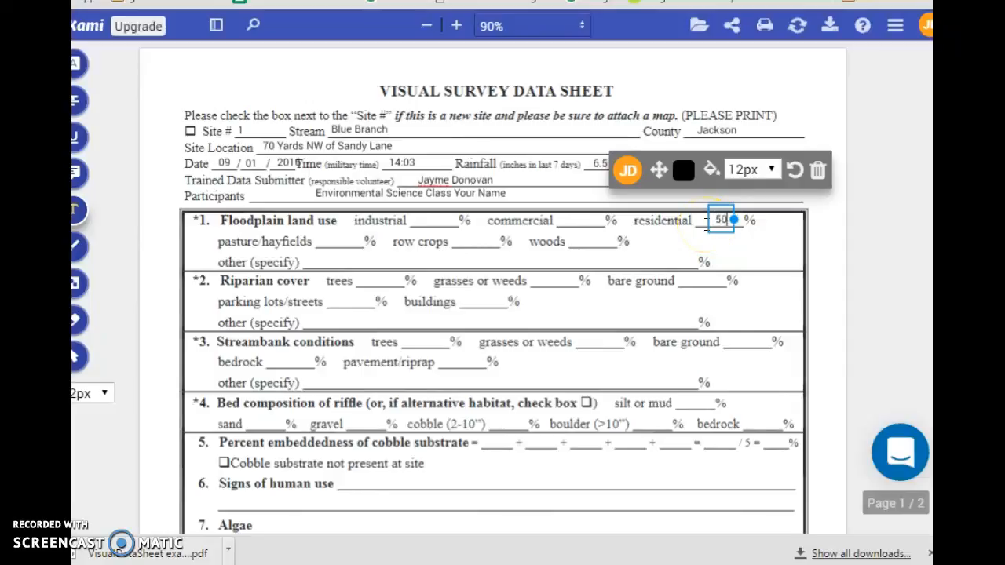
click(590, 240)
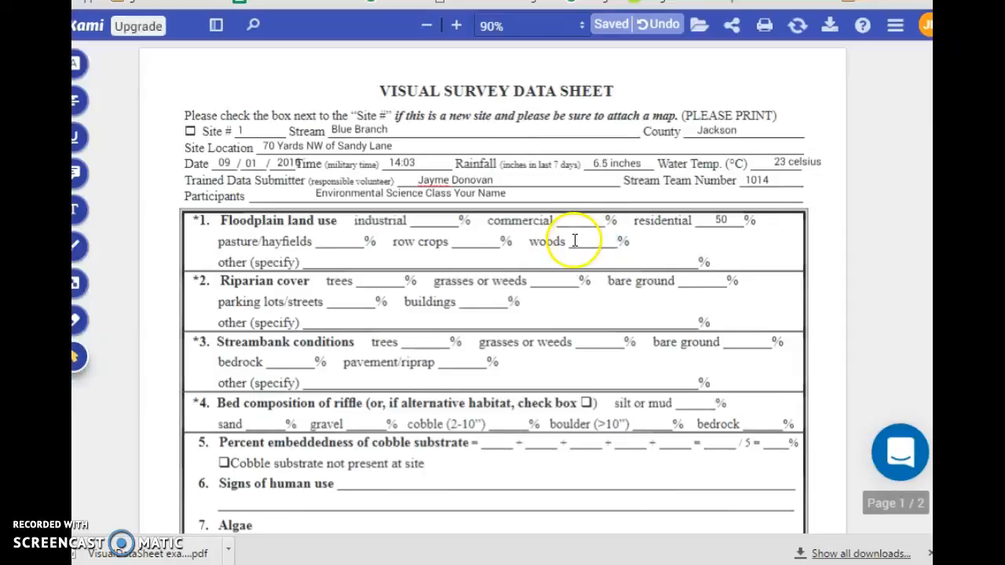
click(78, 212)
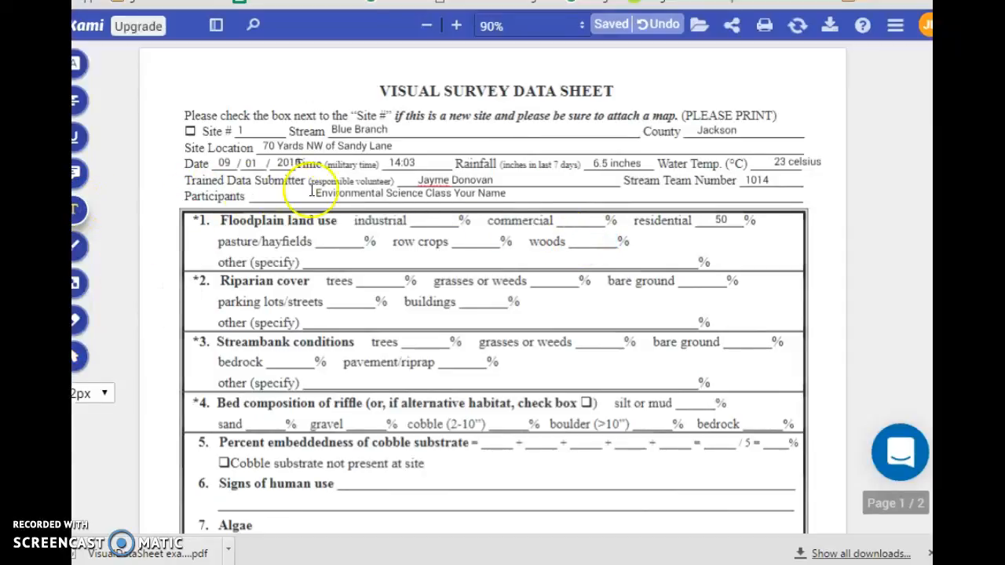
click(583, 244)
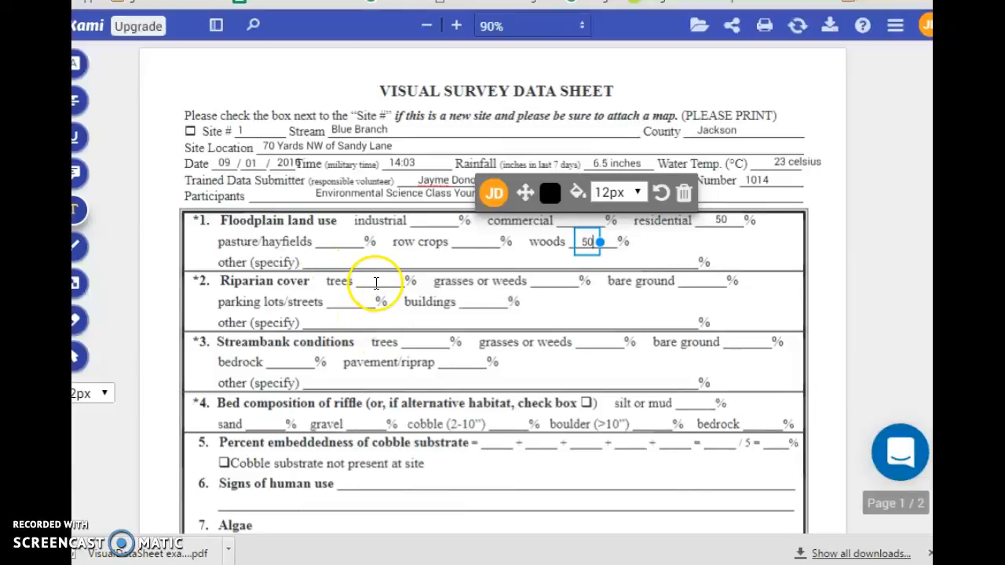
click(372, 281)
Step: Enter riparian cover trees 55, grasses or weeds 25, bare ground 20
click(372, 280)
text(55)
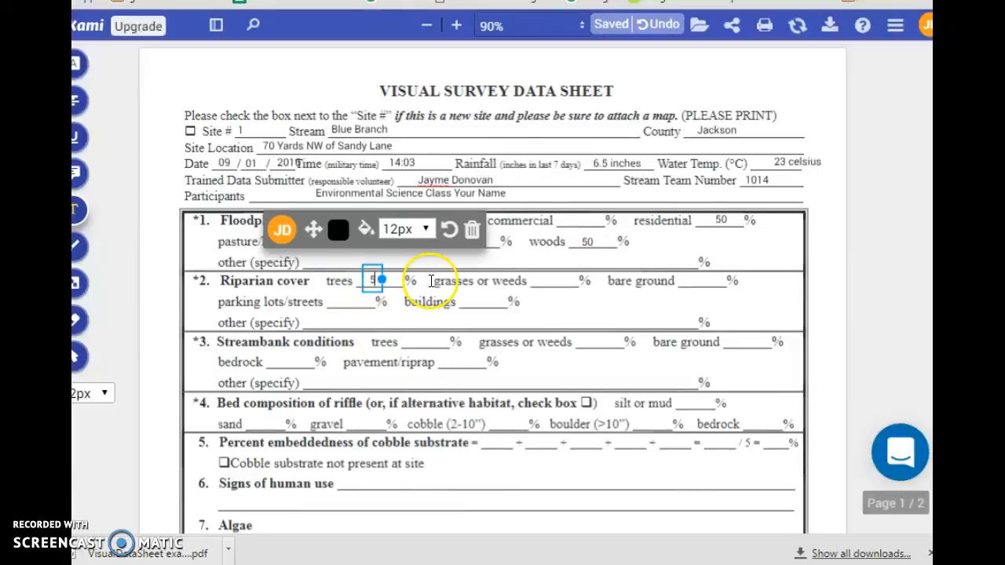
click(550, 284)
click(547, 280)
text(25)
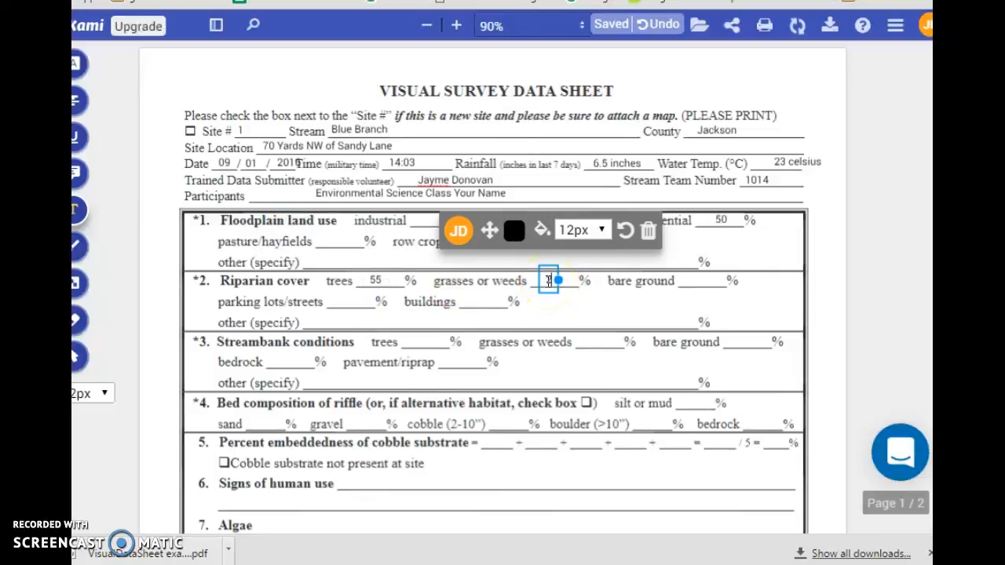
click(687, 283)
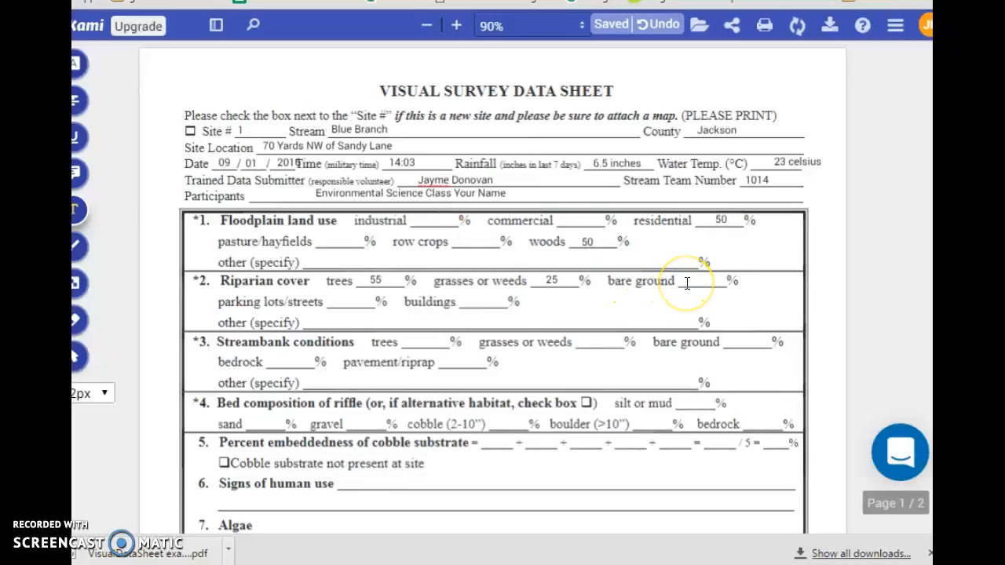
click(687, 283)
text(20)
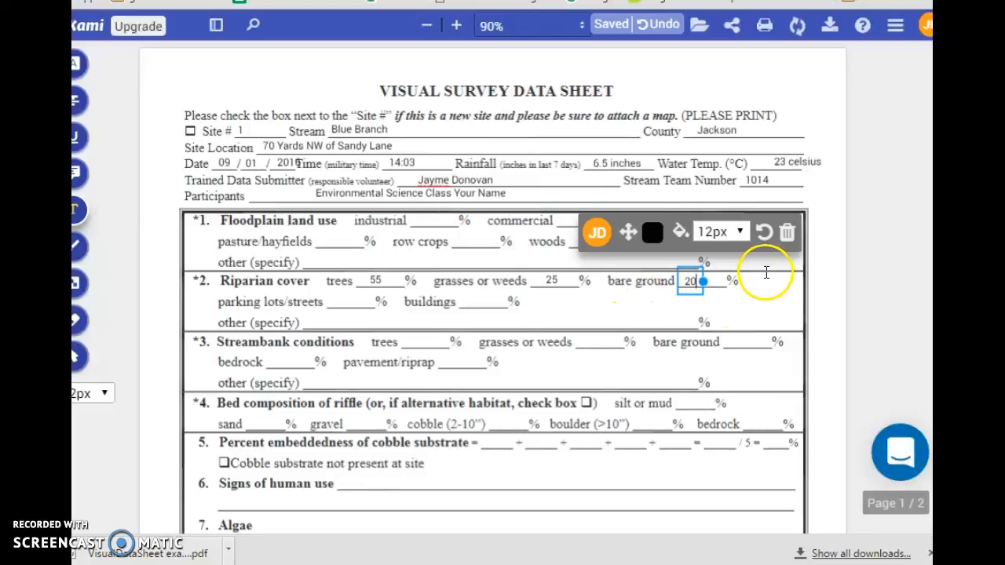
click(616, 322)
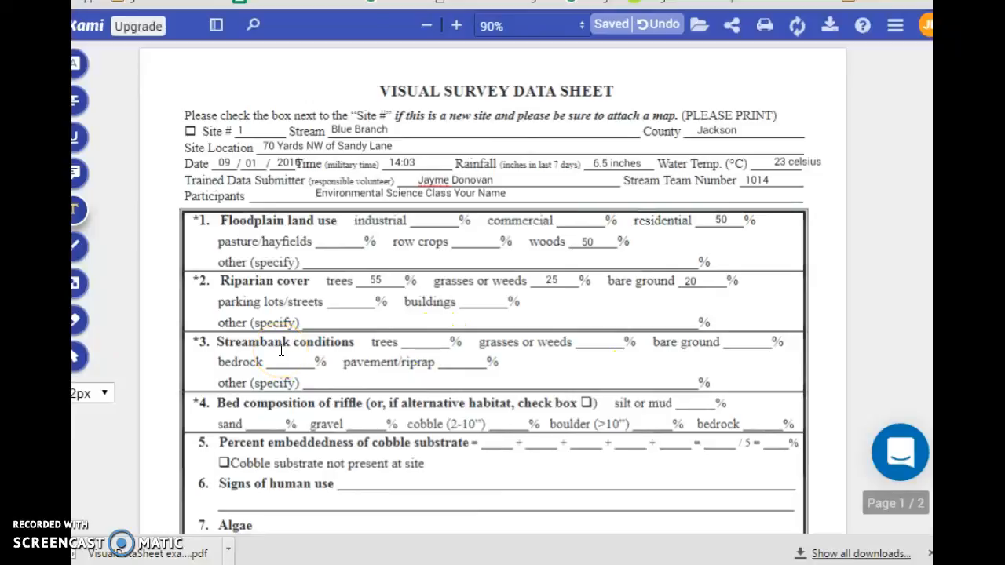
Step: Enter streambank trees 40, grasses or weeds 30, bare ground 15
click(316, 367)
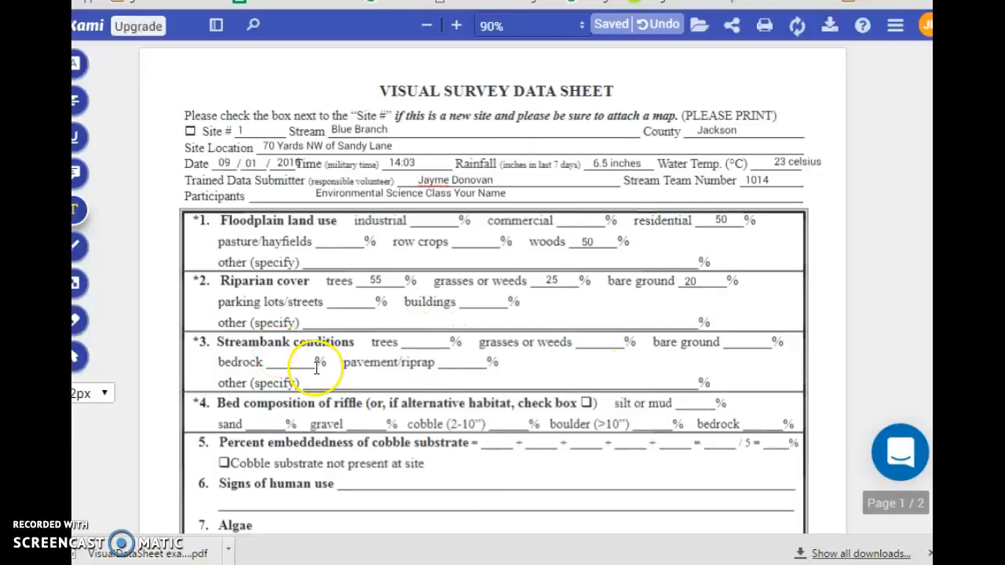
click(421, 343)
text(40)
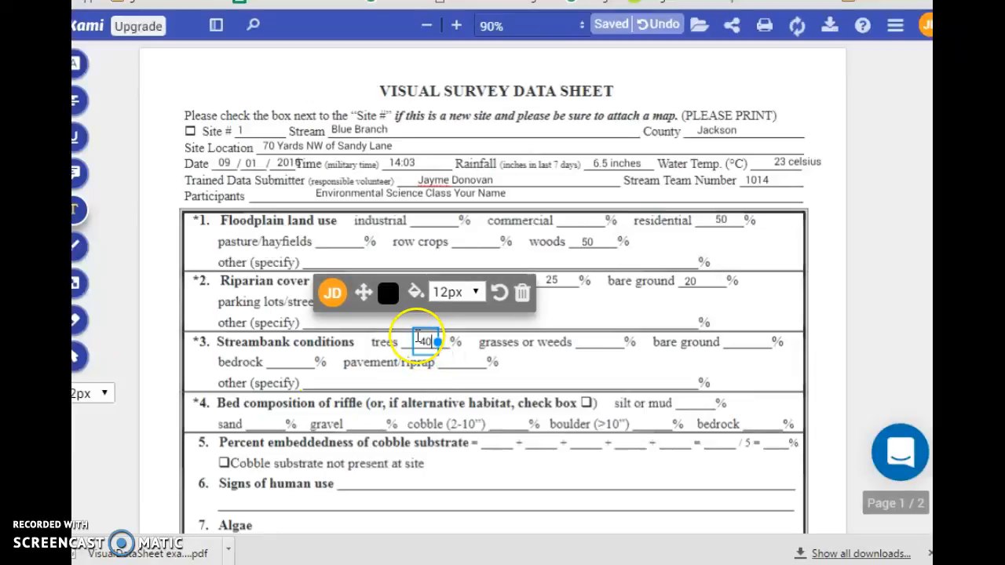
click(594, 348)
click(598, 346)
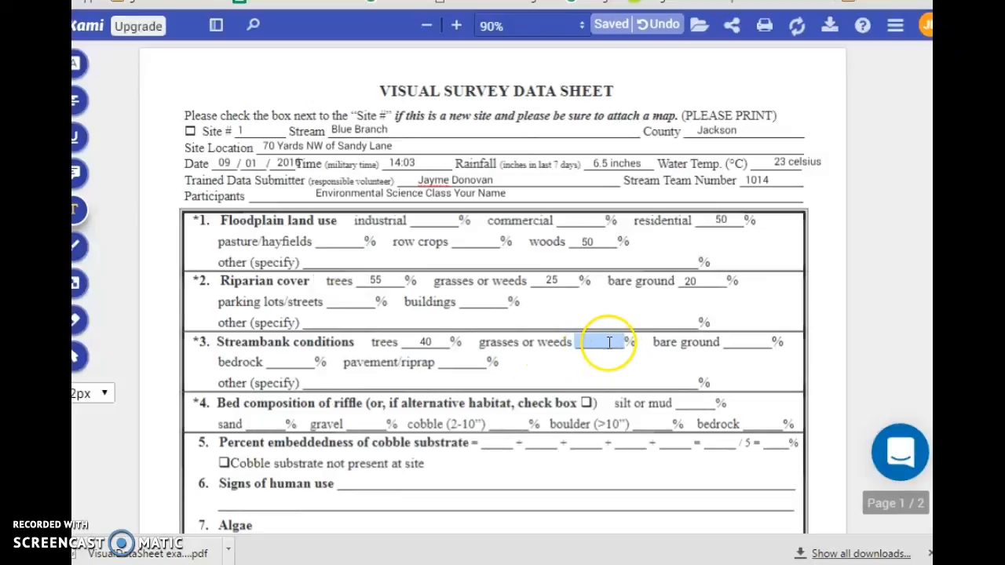
text(30)
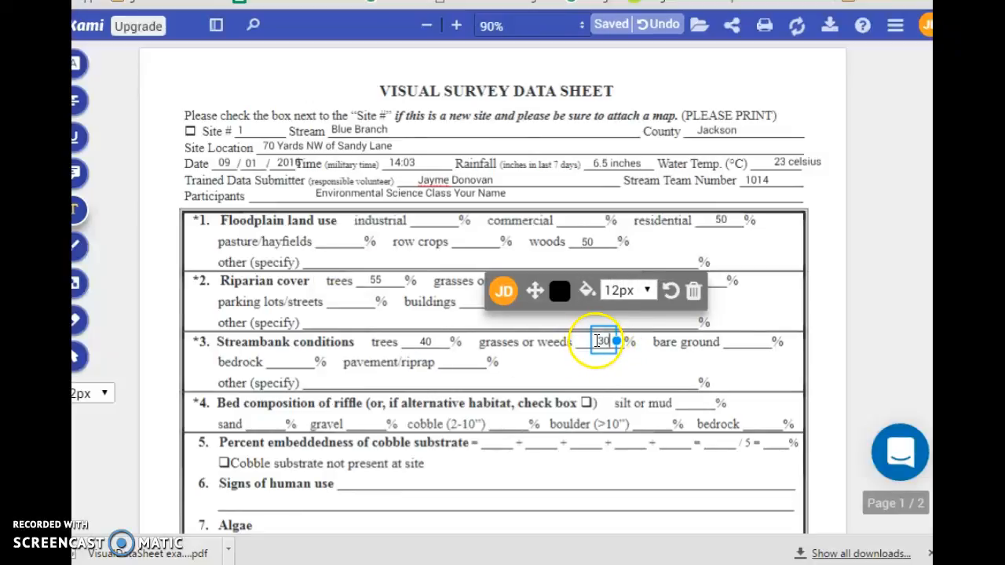
click(729, 341)
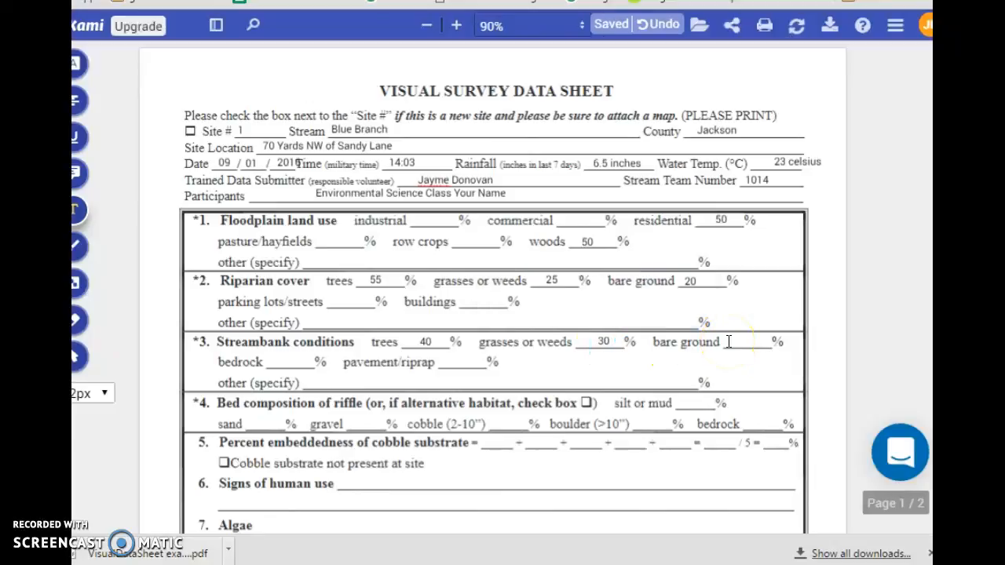
click(727, 342)
text(15)
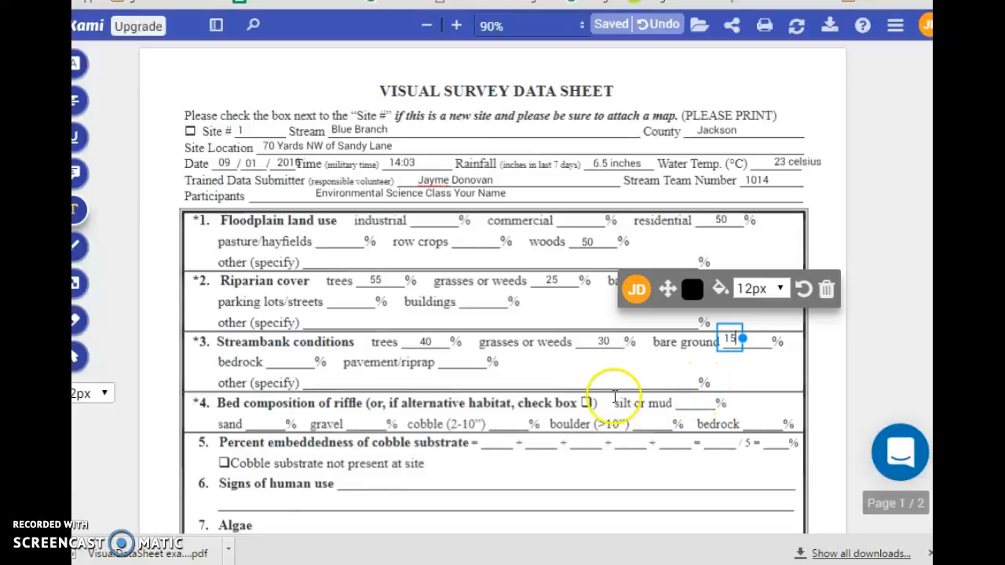
click(462, 362)
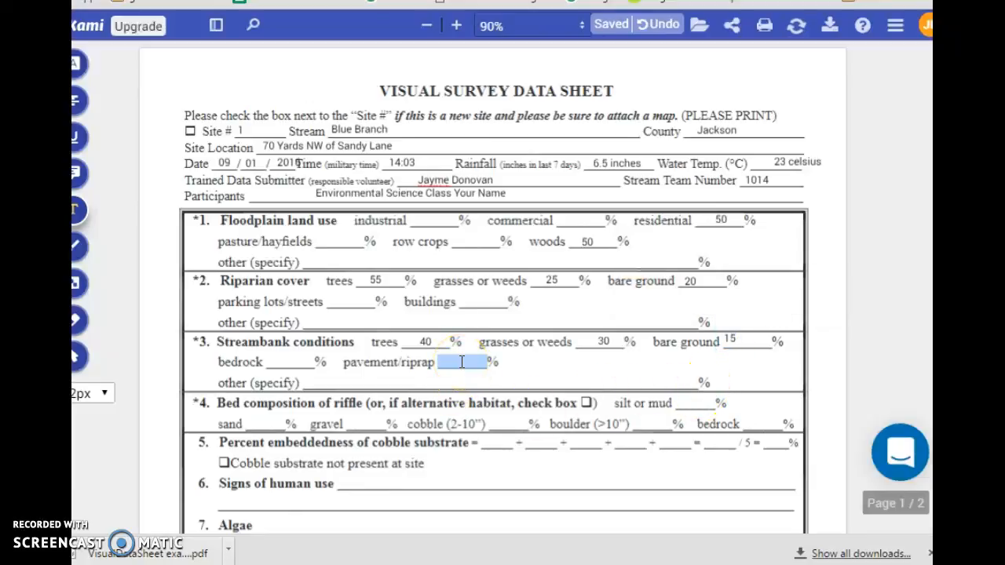
Step: Enter streambank pavement/riprap 15 and riffle silt or mud 20
click(453, 359)
text(15)
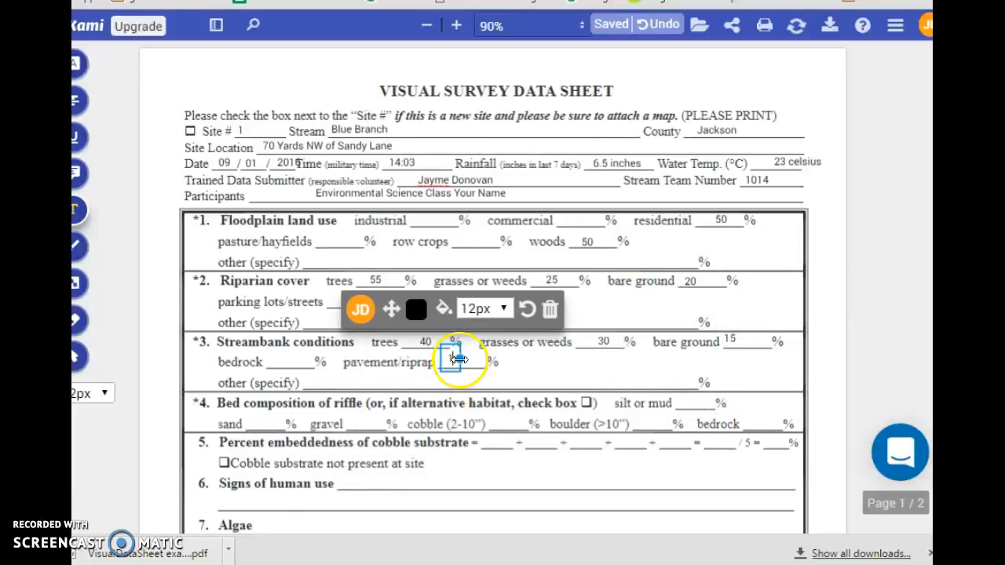
click(555, 375)
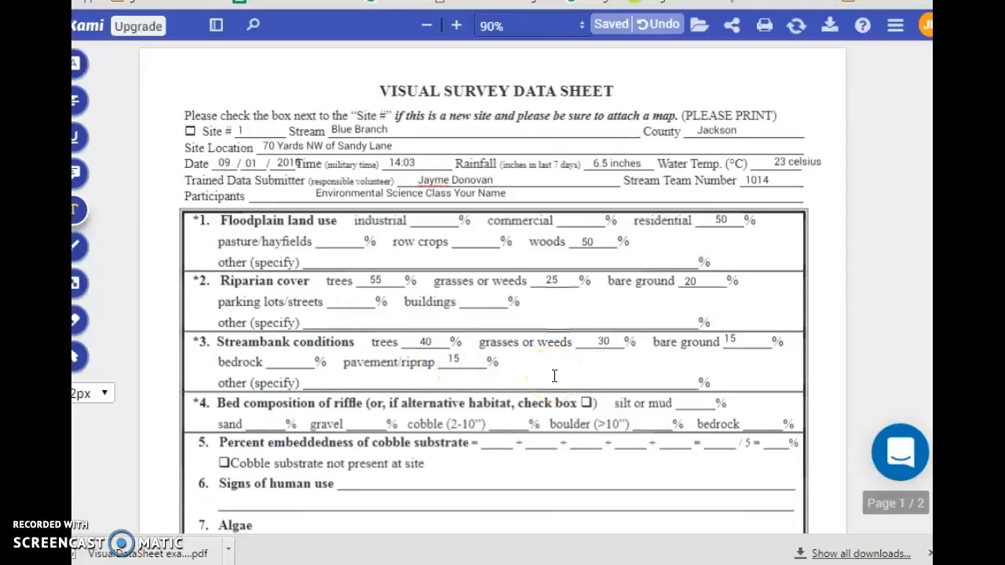
scroll(550, 375, down, 3)
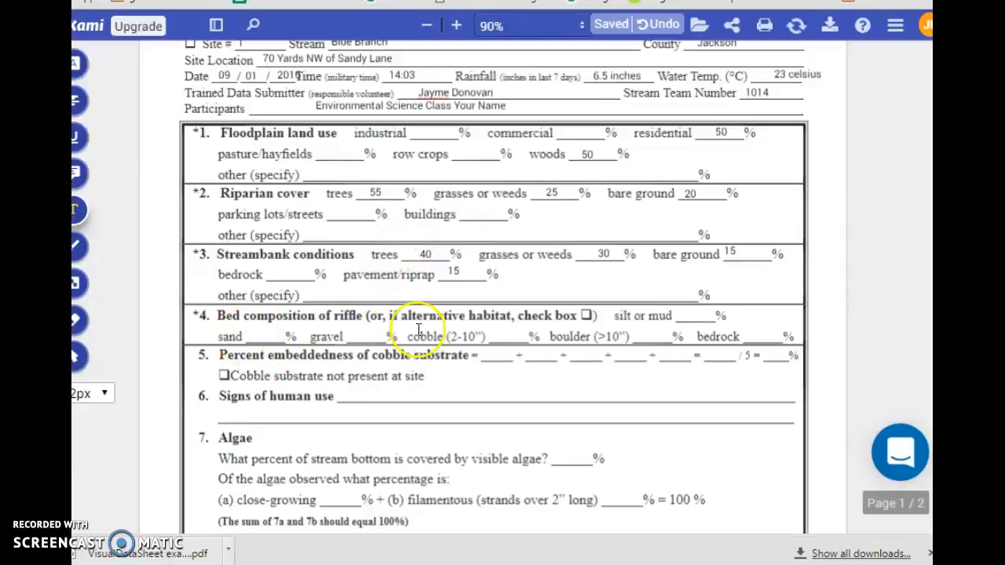
click(690, 314)
text(20)
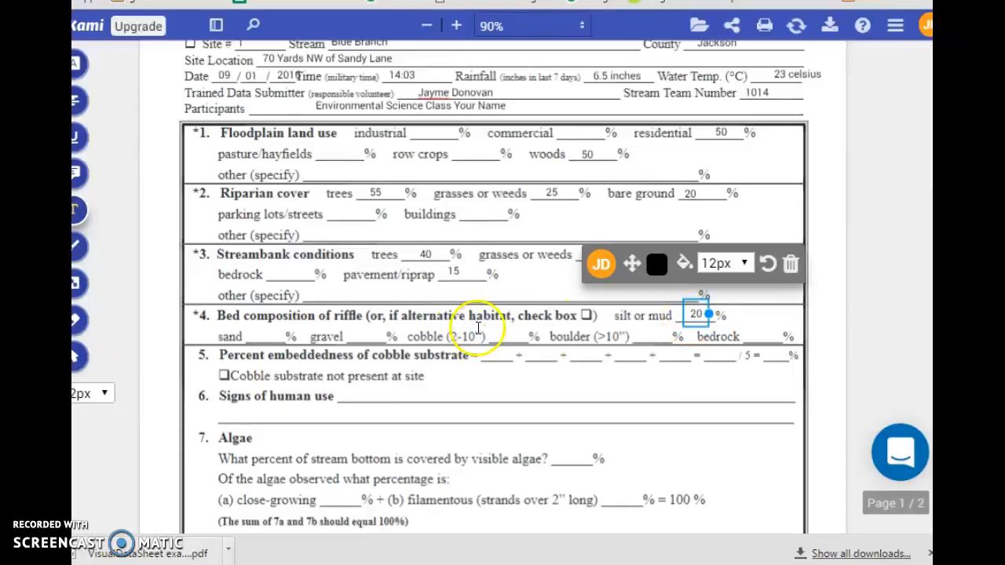
Step: Commit the silt value of 20 and enter 80 as the cobble percentage
click(486, 336)
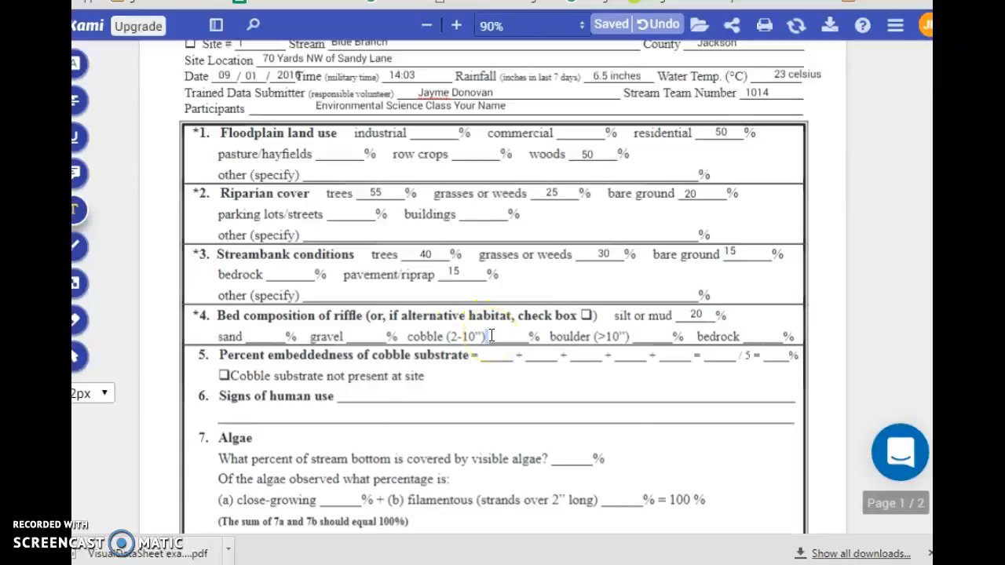
click(503, 335)
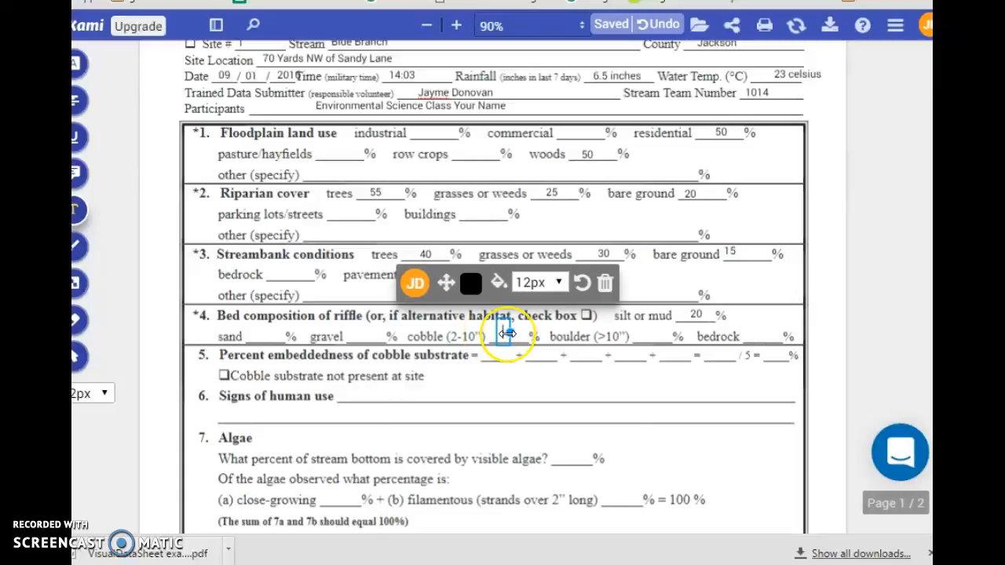
text(80)
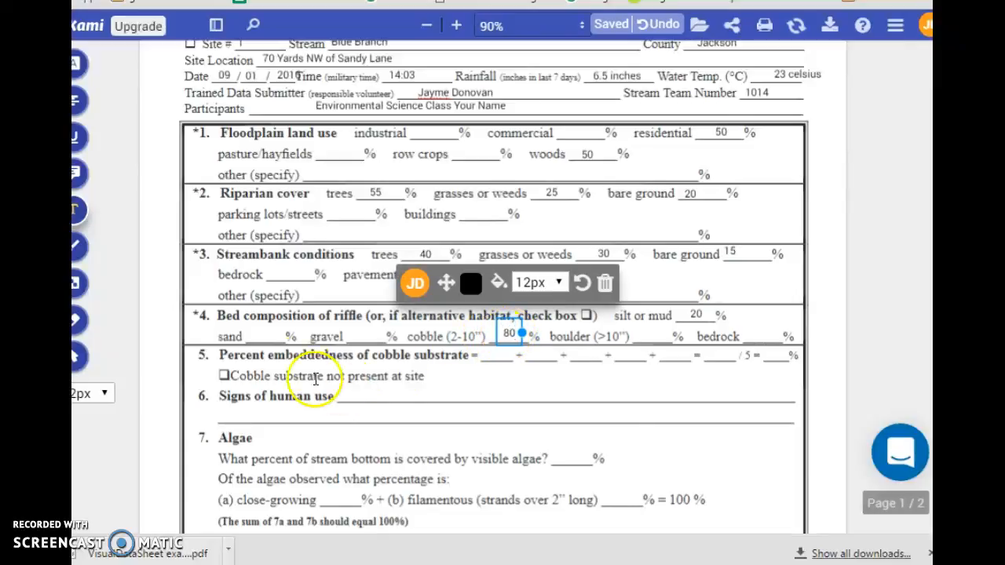
click(485, 356)
Step: Fill the five cobble embeddedness blanks with 0, 25, 50, 25 and 0
click(485, 355)
text(0)
click(528, 357)
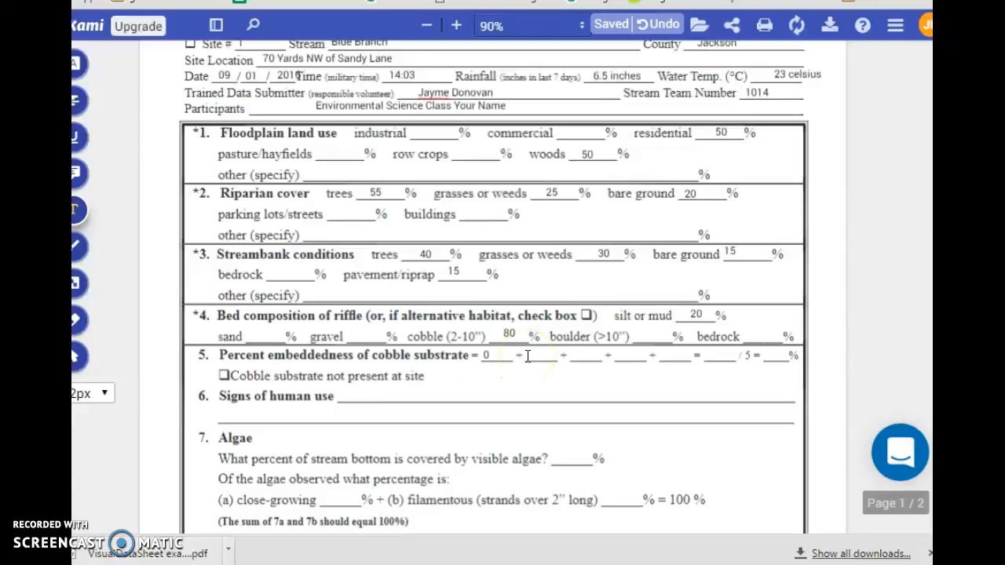
click(527, 356)
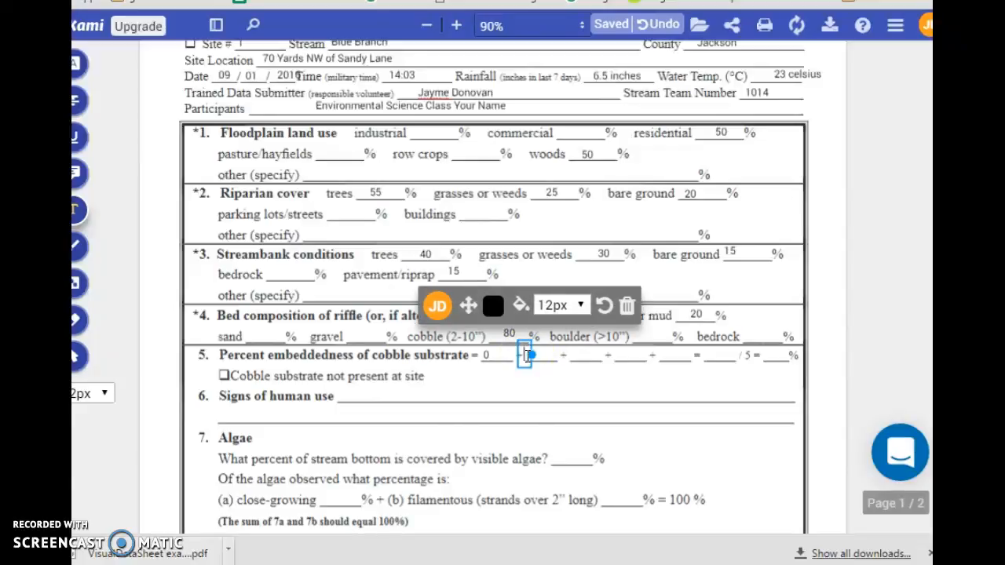
text(25)
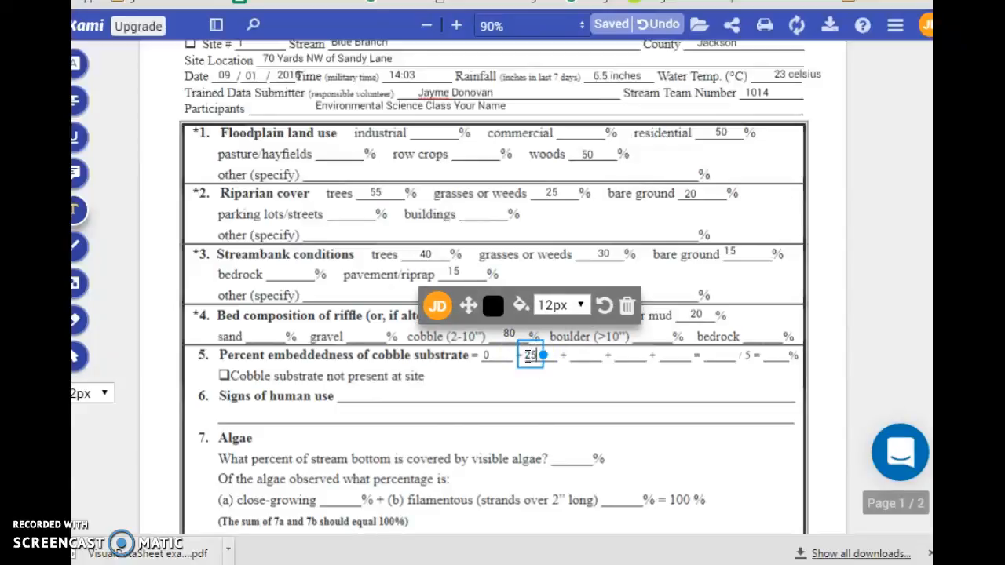
click(575, 358)
click(575, 358)
text(50)
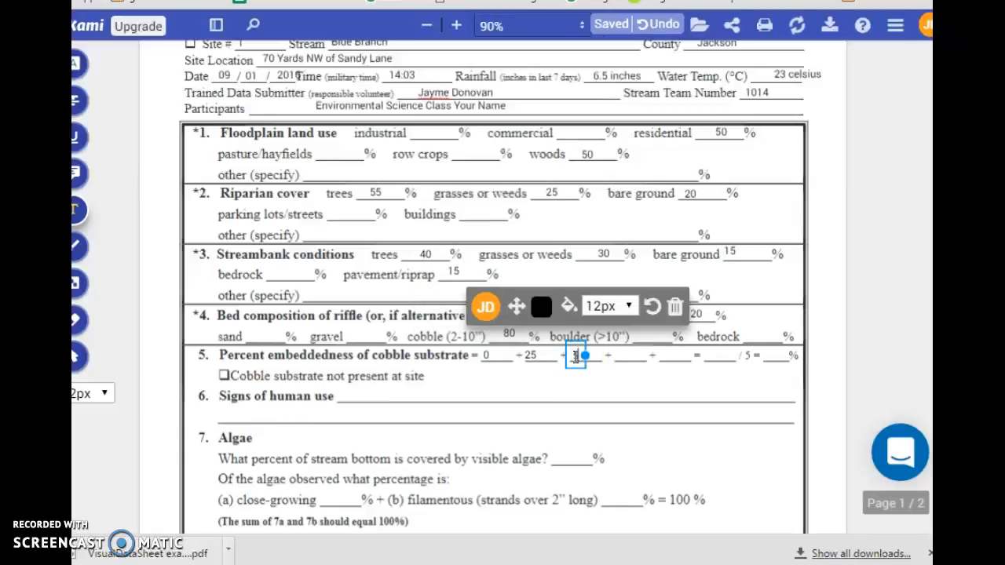
click(617, 356)
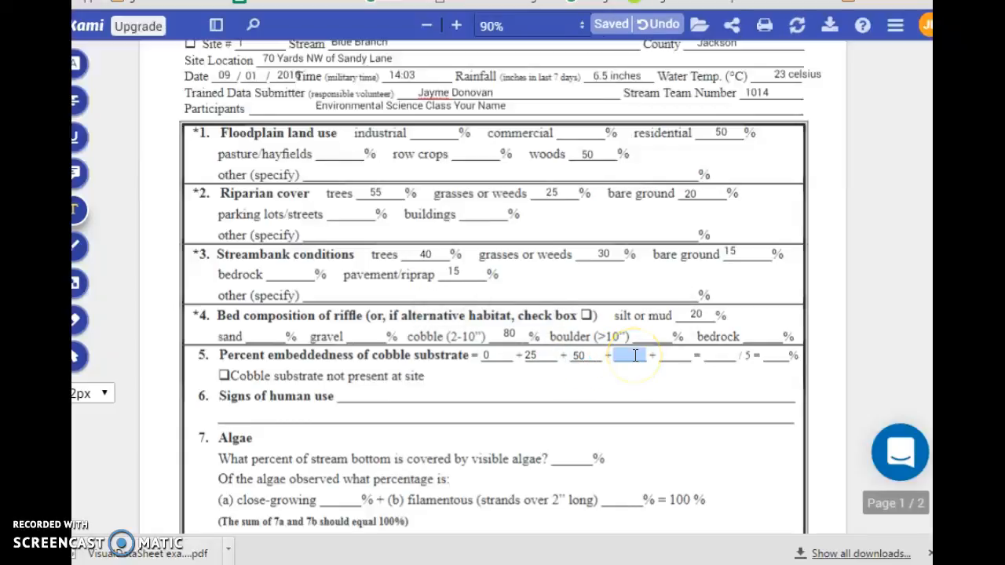
click(630, 356)
text(25)
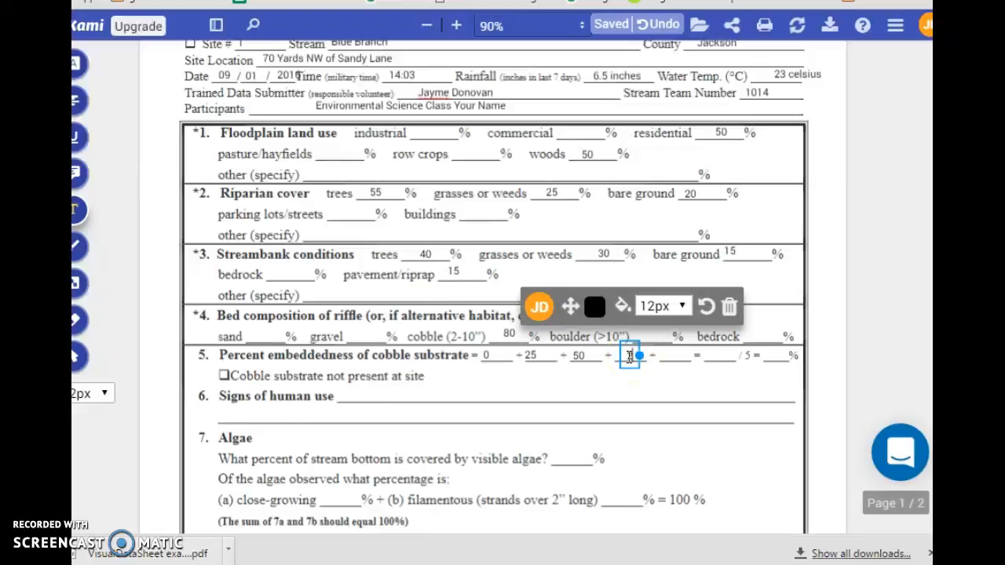
click(657, 354)
click(657, 356)
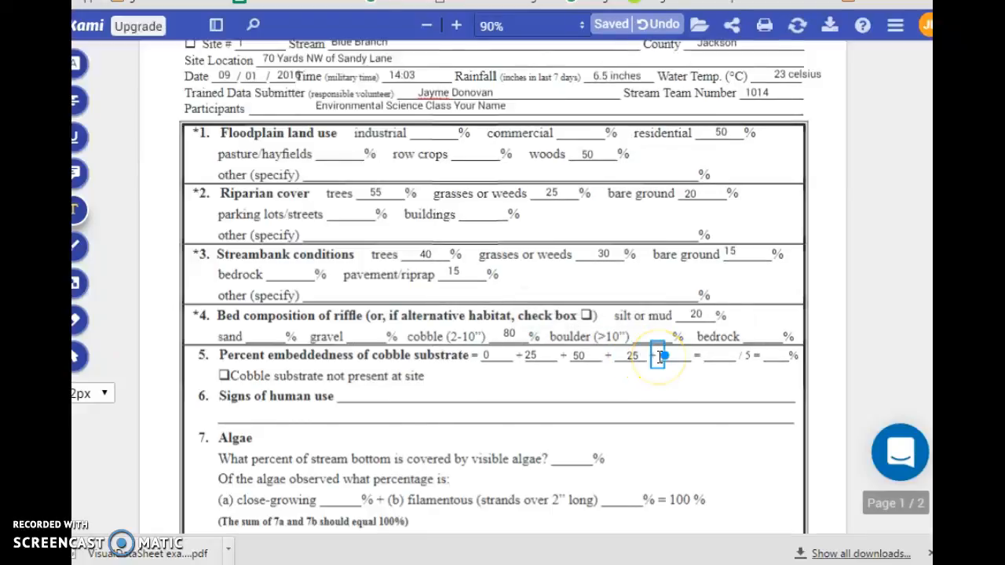
text(0)
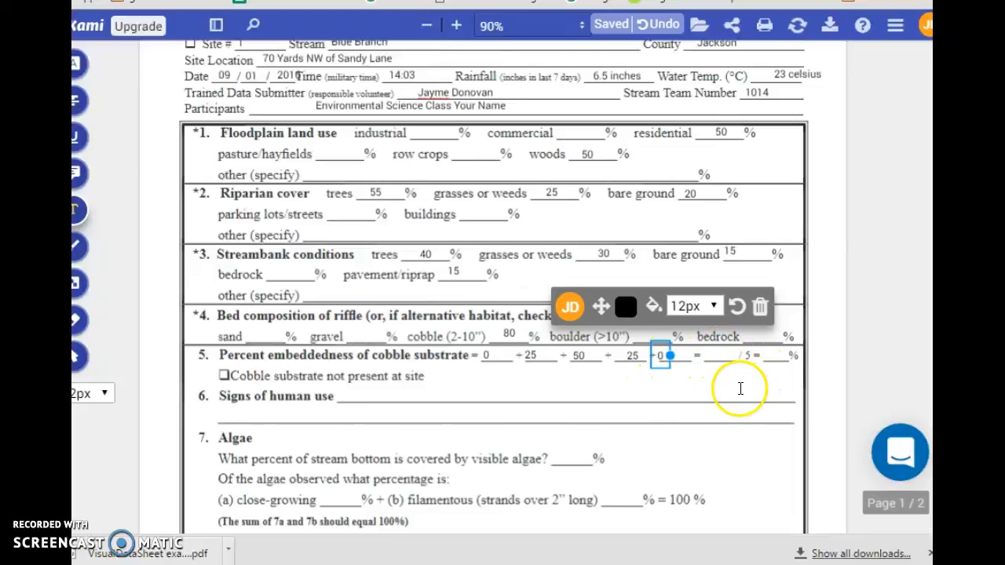
click(741, 387)
Step: Enter the embeddedness total of 100 and the average of 25 after '/ 5 ='
click(706, 355)
text(100)
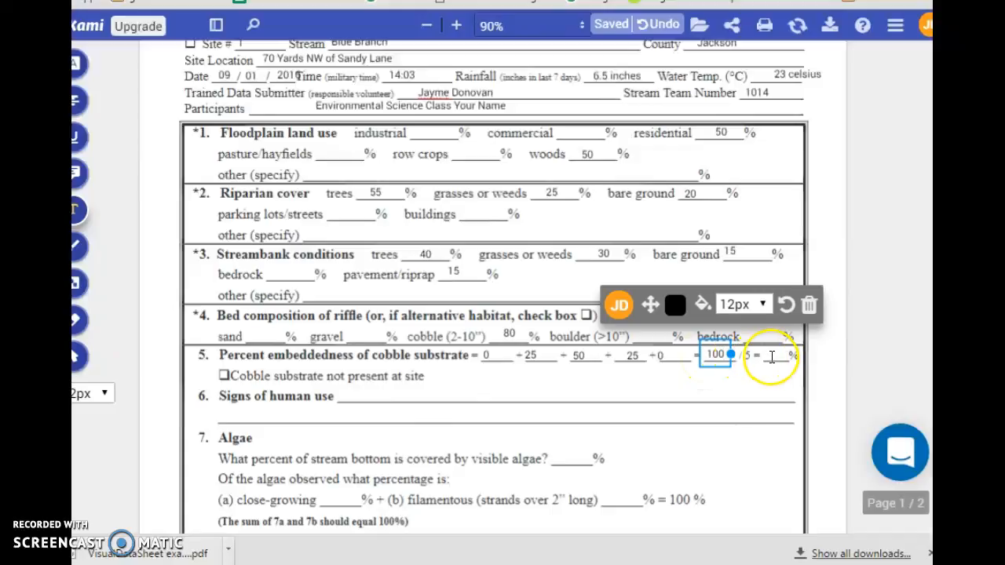
click(771, 357)
click(771, 357)
text(25)
click(743, 381)
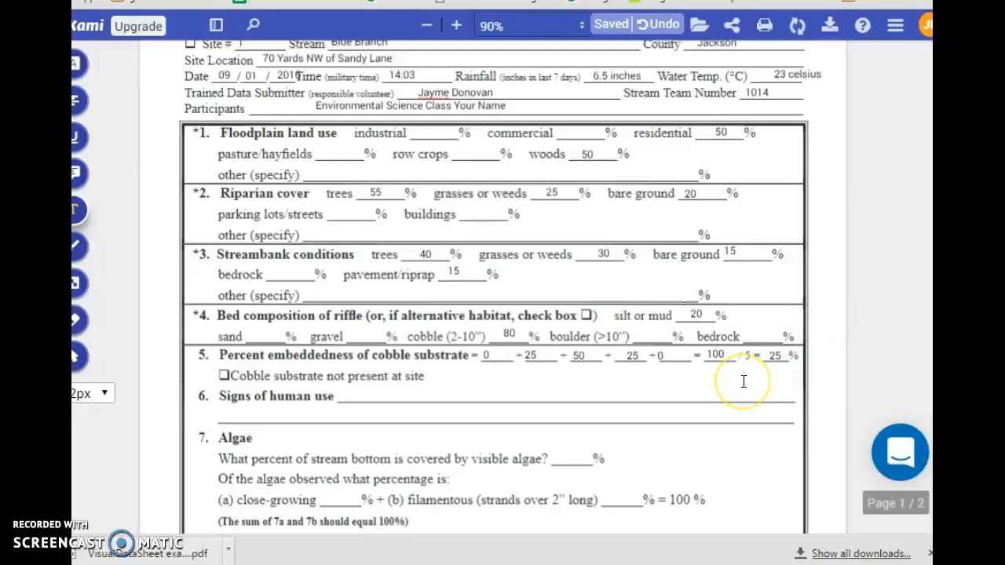
Step: Write 'trash, golf balls, tires' on the Signs of human use line
click(455, 412)
click(345, 395)
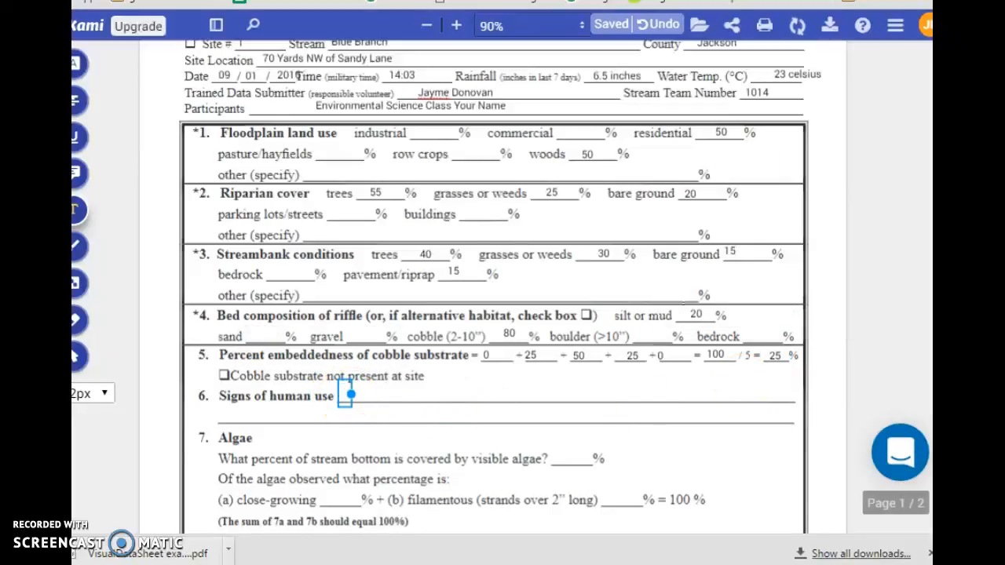
text(trash,)
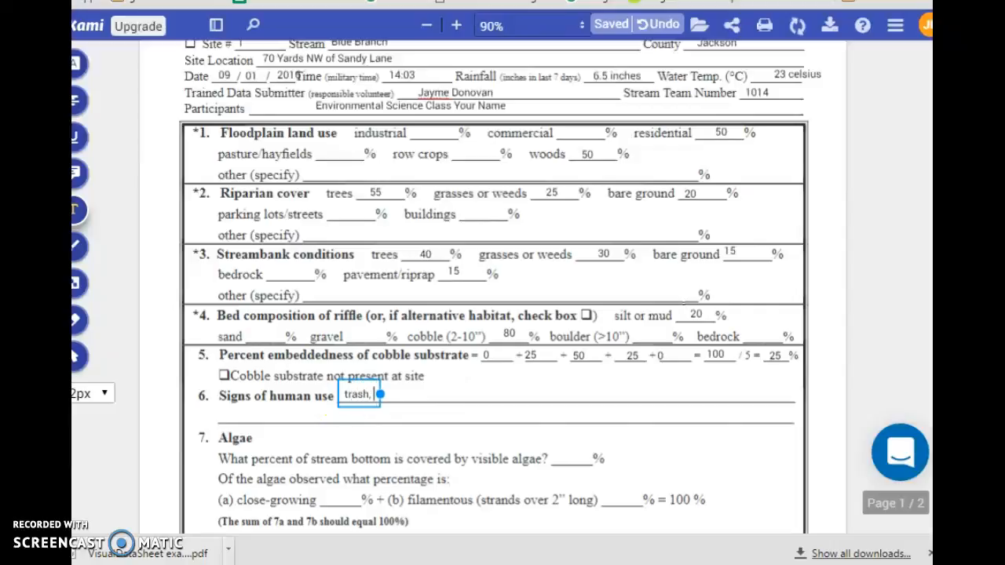
text( golf balls,)
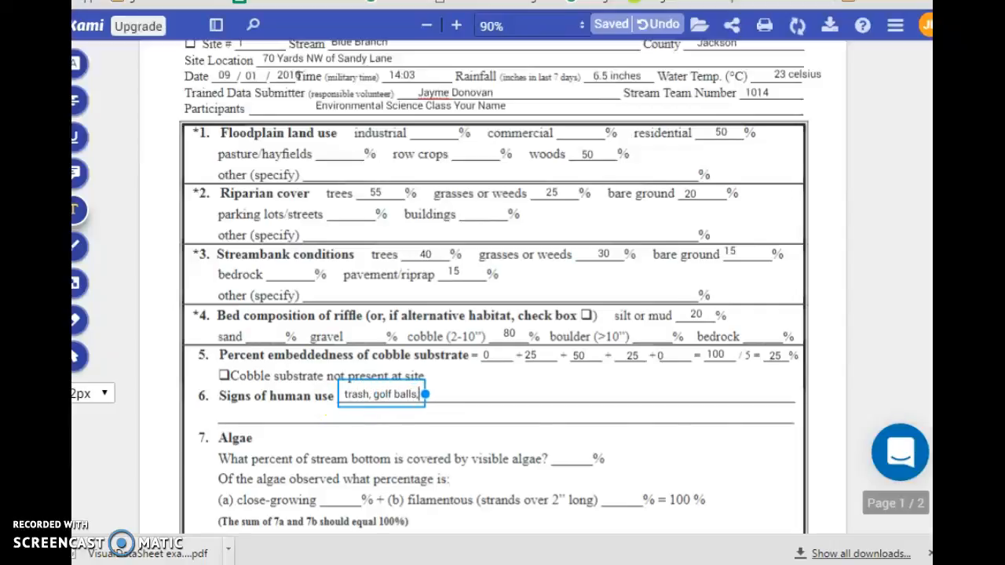
text( tires)
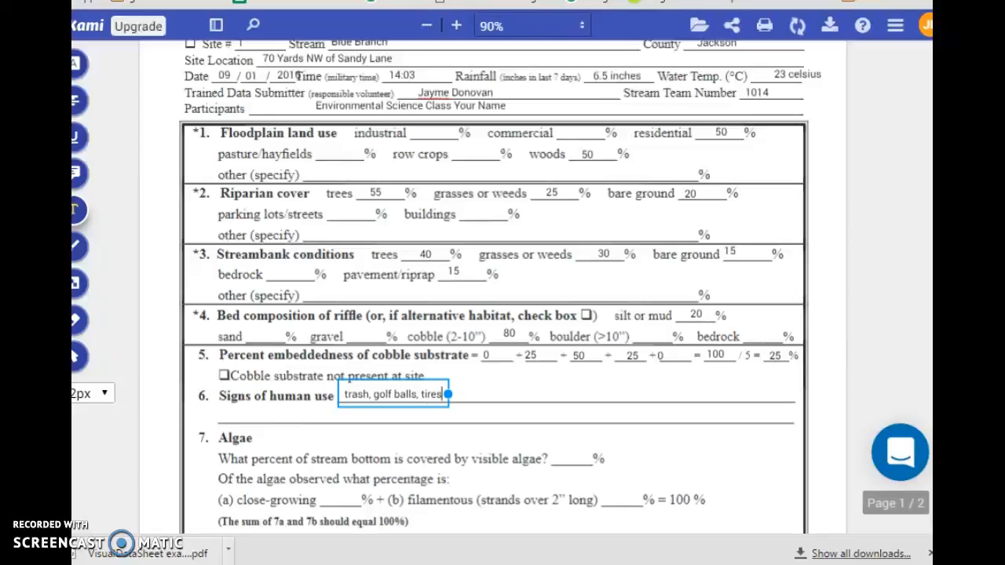
click(646, 428)
Step: Enter 0 as the percentage of stream bottom covered by algae
scroll(589, 394, down, 2)
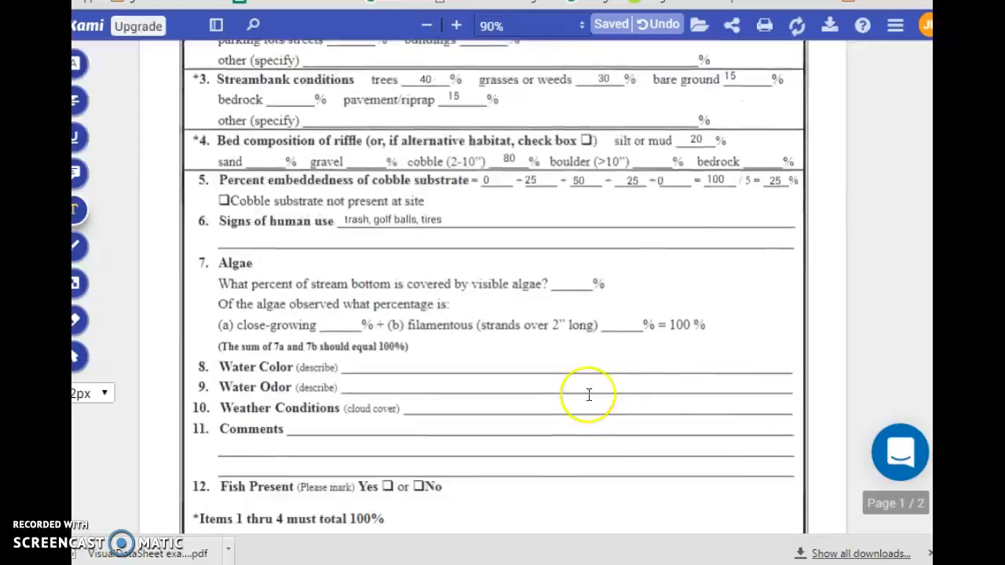
click(564, 282)
text(0)
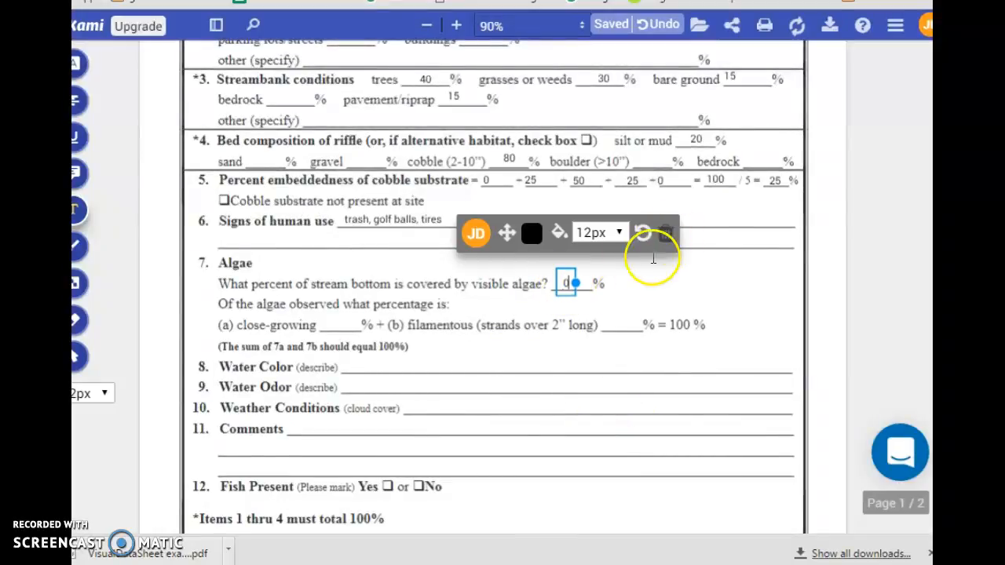
click(684, 265)
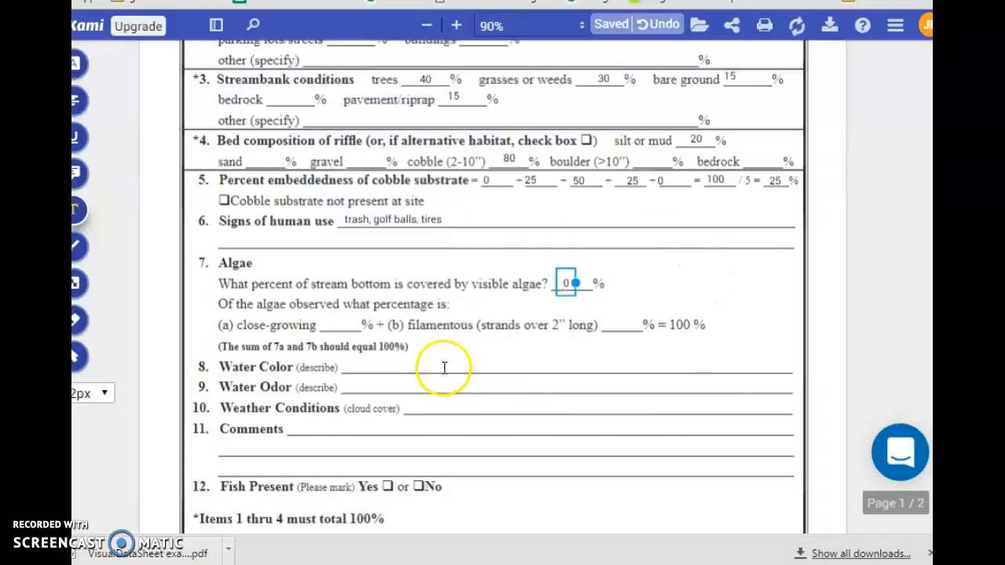
Step: Enter 'clear' for water colour and 'No odor' for water odour, correcting the typos
click(387, 365)
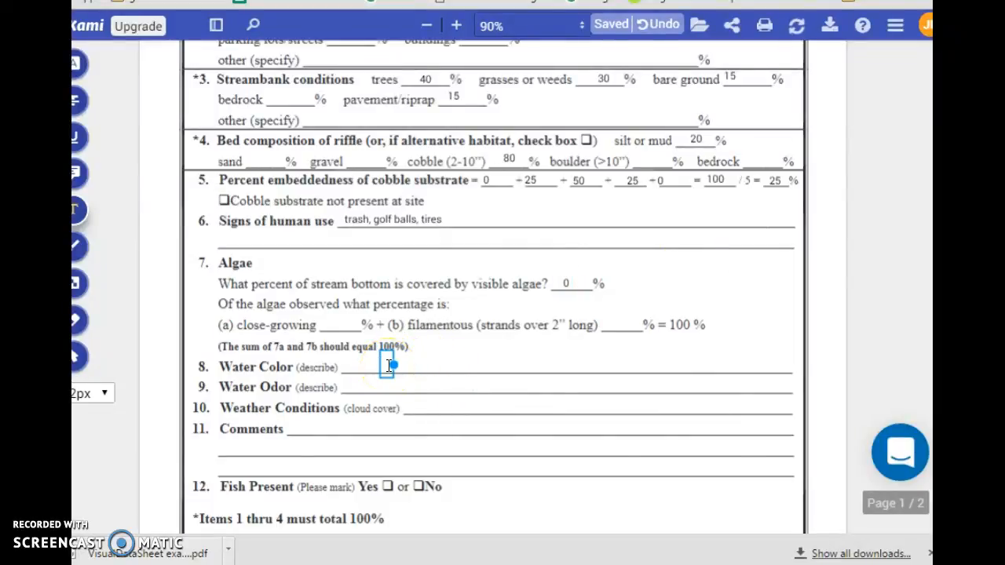
text(clear)
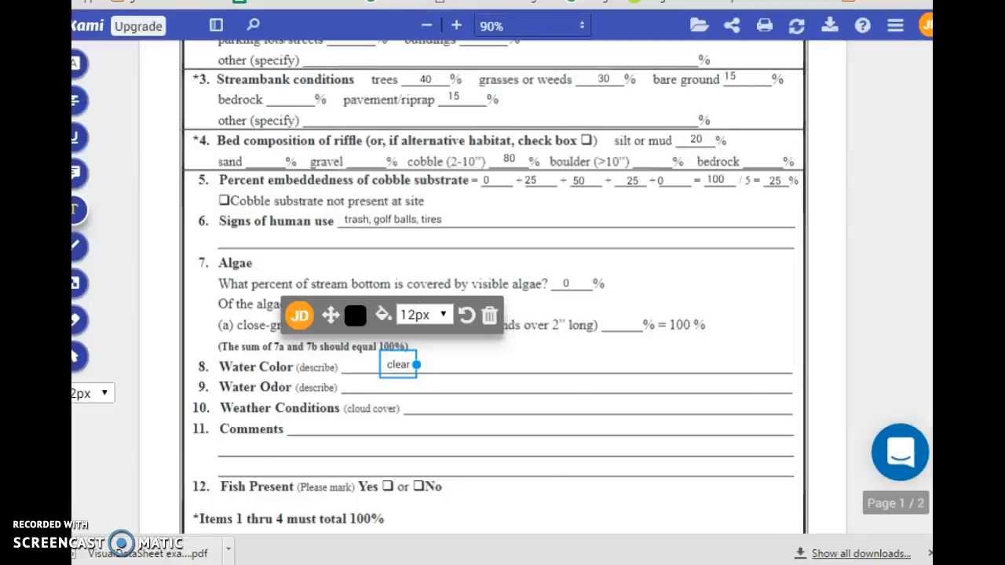
click(366, 386)
click(366, 386)
text(No water)
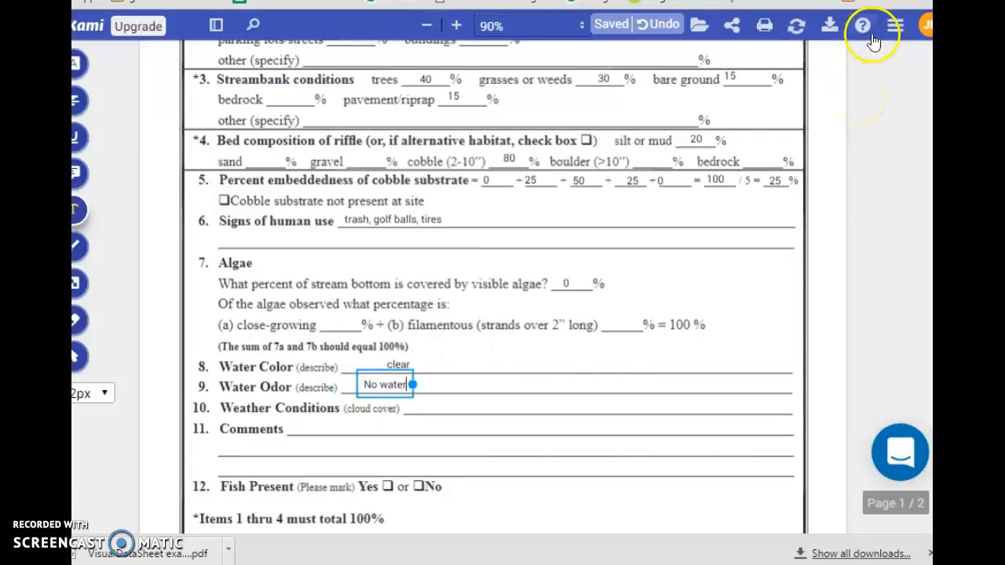
click(584, 181)
click(585, 205)
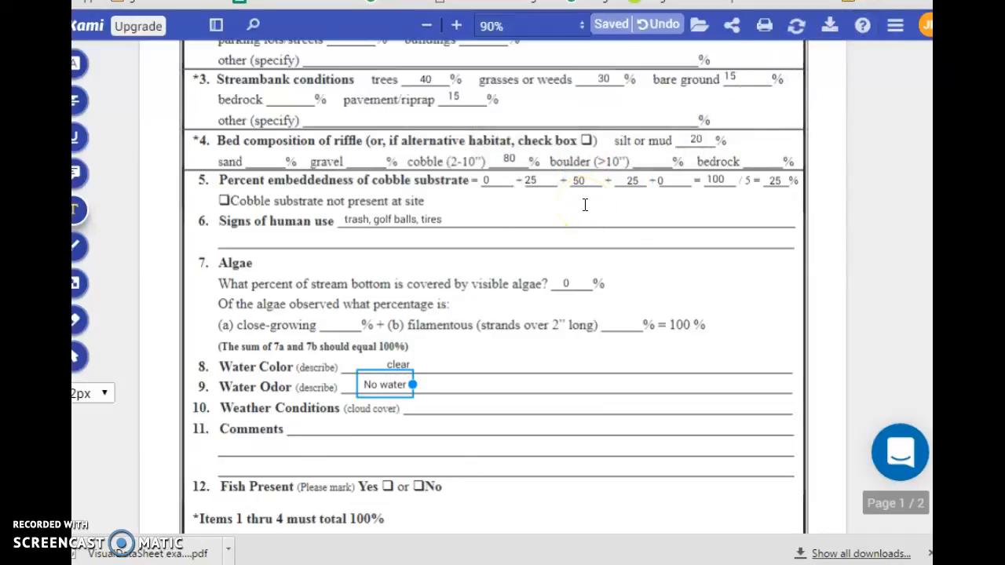
key(BackSpace)
key(BackSpace)
key(BackSpace)
key(BackSpace)
key(BackSpace)
key(BackSpace)
text(ord)
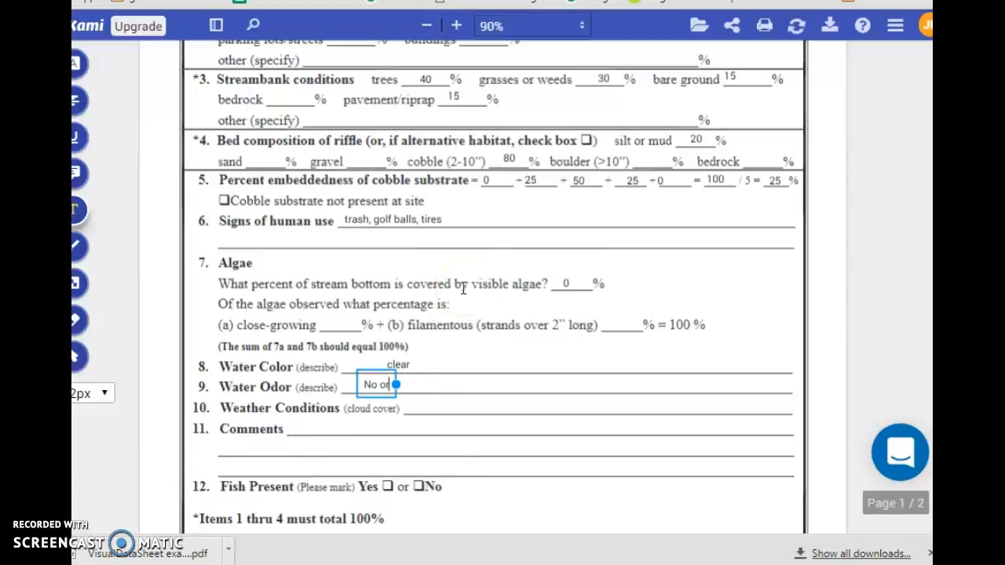
key(BackSpace)
key(BackSpace)
text(dor)
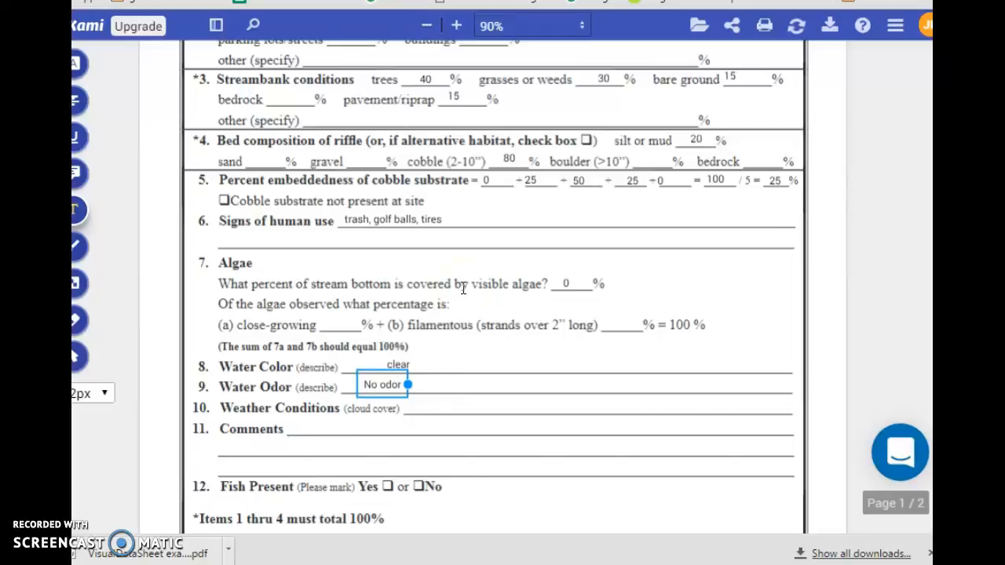
click(421, 406)
Step: Enter 'Partly cloudy' on the Weather Conditions line
click(423, 407)
click(423, 407)
text(Partly cloudy)
click(365, 437)
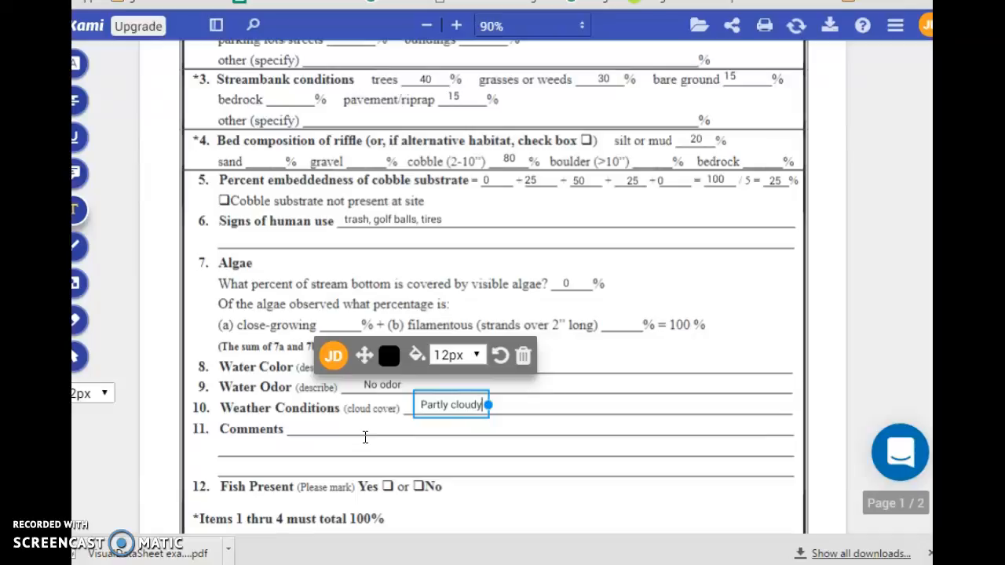
click(387, 486)
click(387, 486)
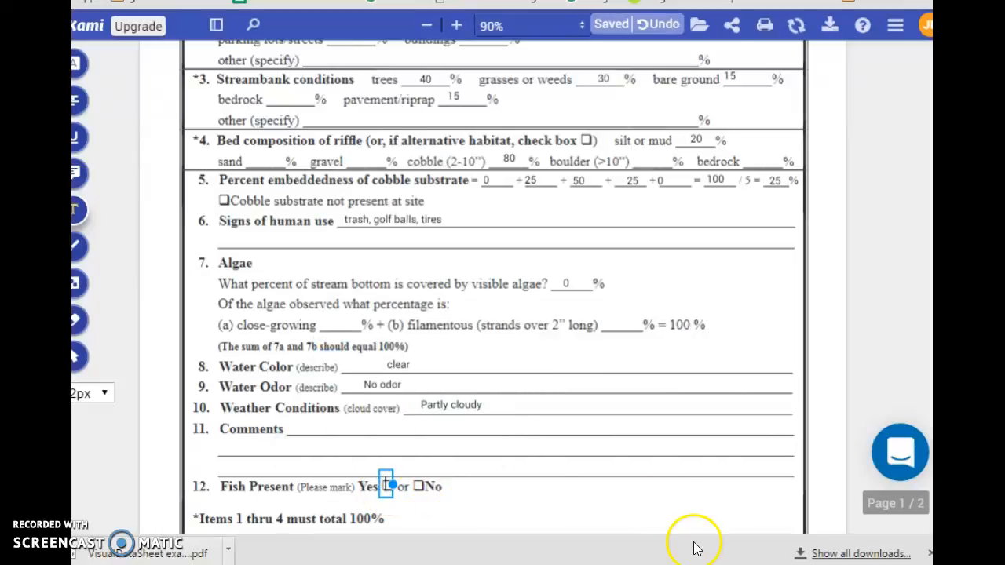
Step: Mark x in the Yes box for fish present and review the completed sheet
text(x)
click(660, 505)
scroll(545, 452, down, 3)
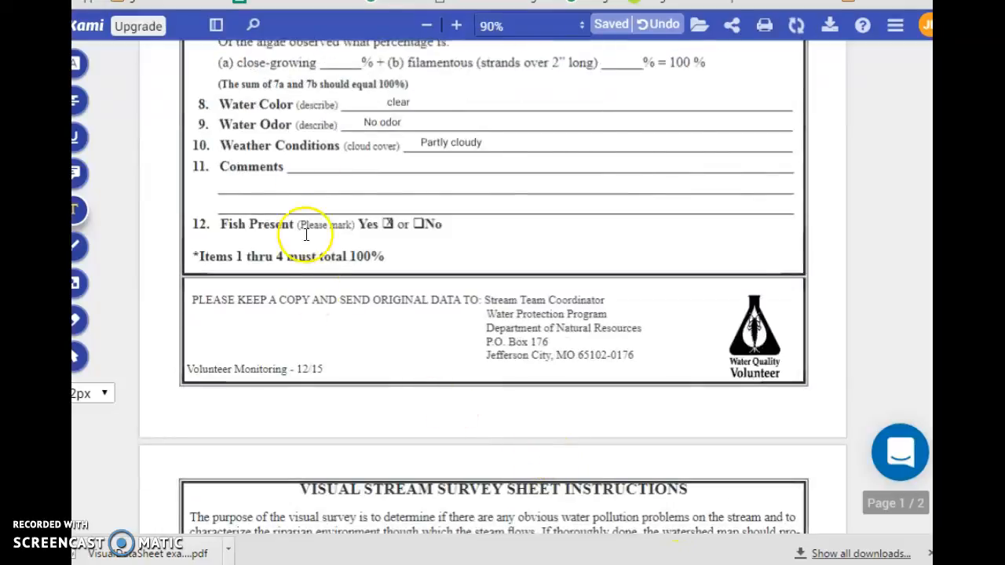
scroll(691, 386, down, 10)
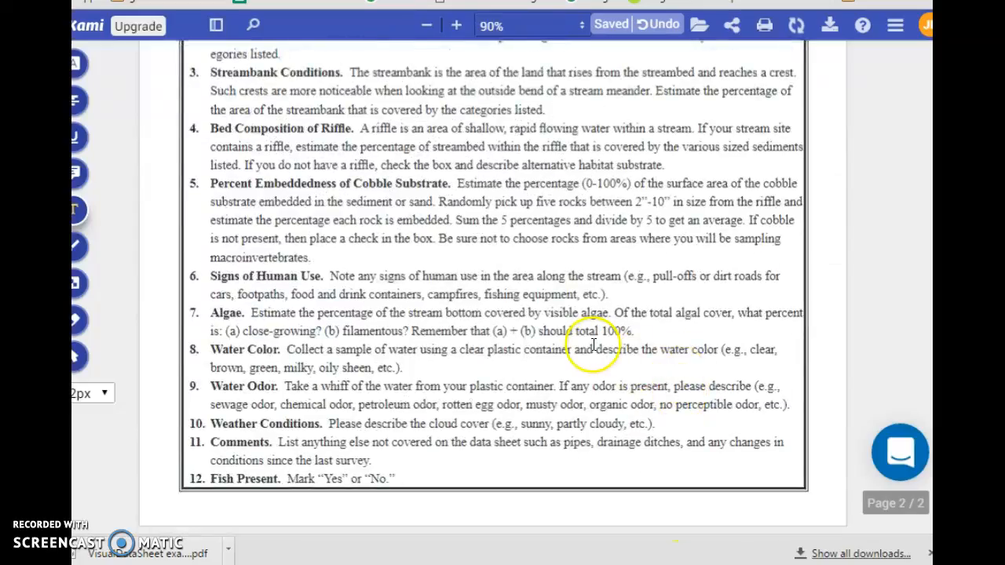
scroll(596, 345, up, 8)
scroll(660, 314, up, 3)
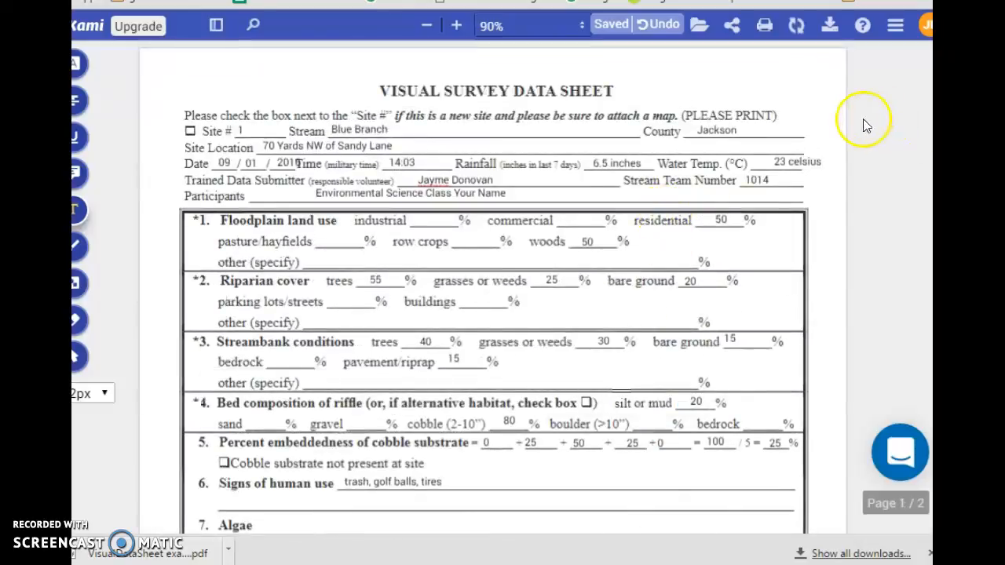
Step: Export the PDF with annotations to Google Drive
click(828, 26)
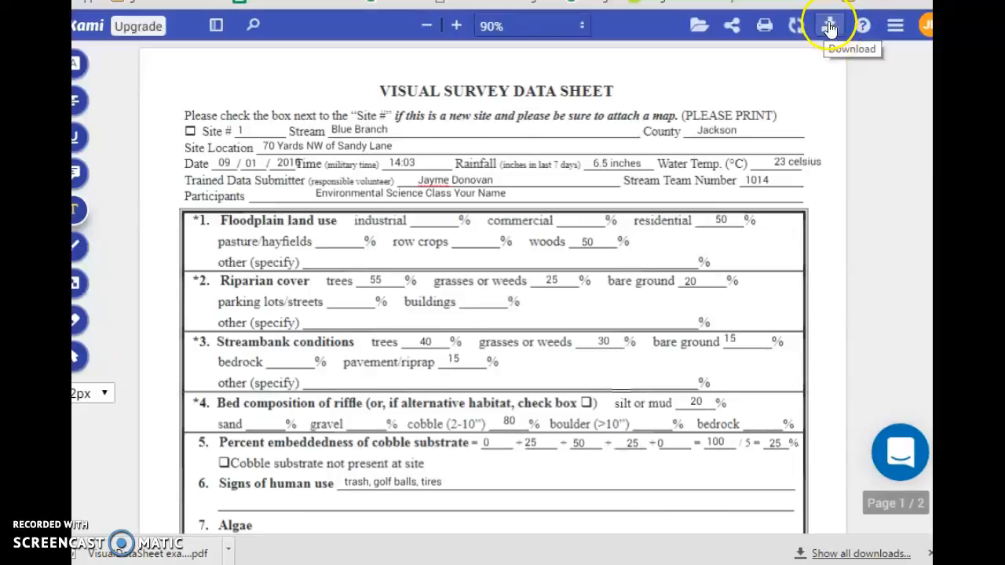
click(829, 30)
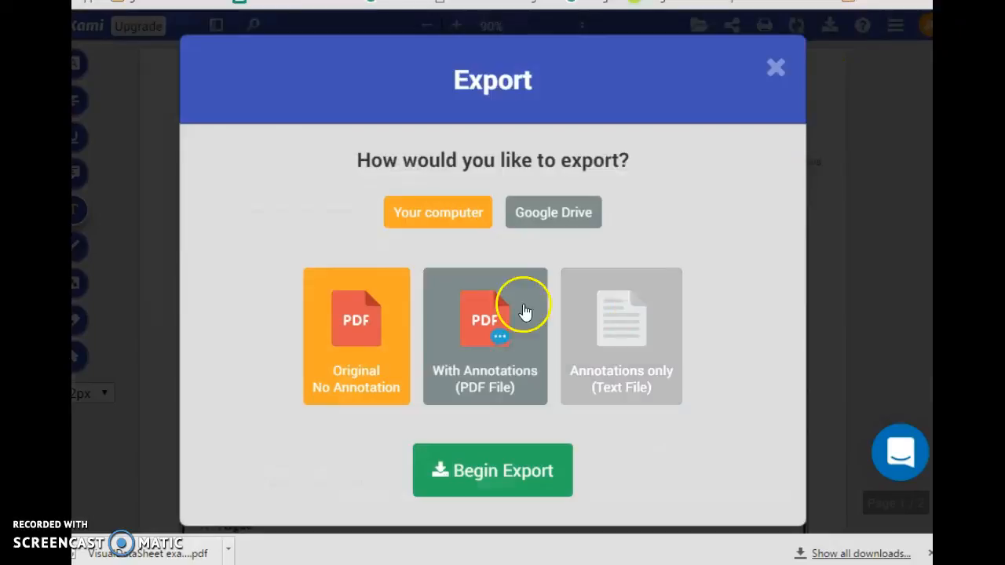
click(547, 223)
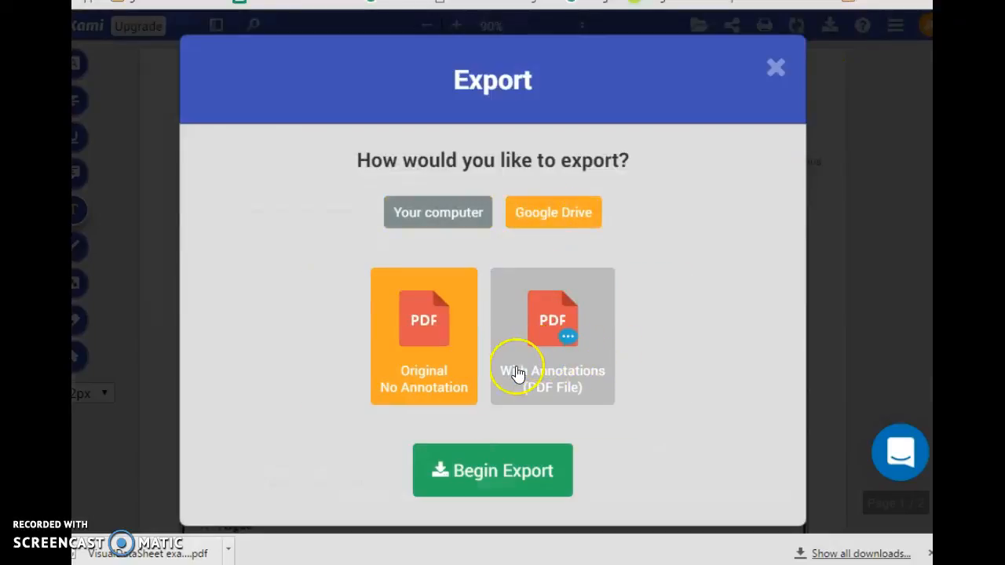
click(570, 381)
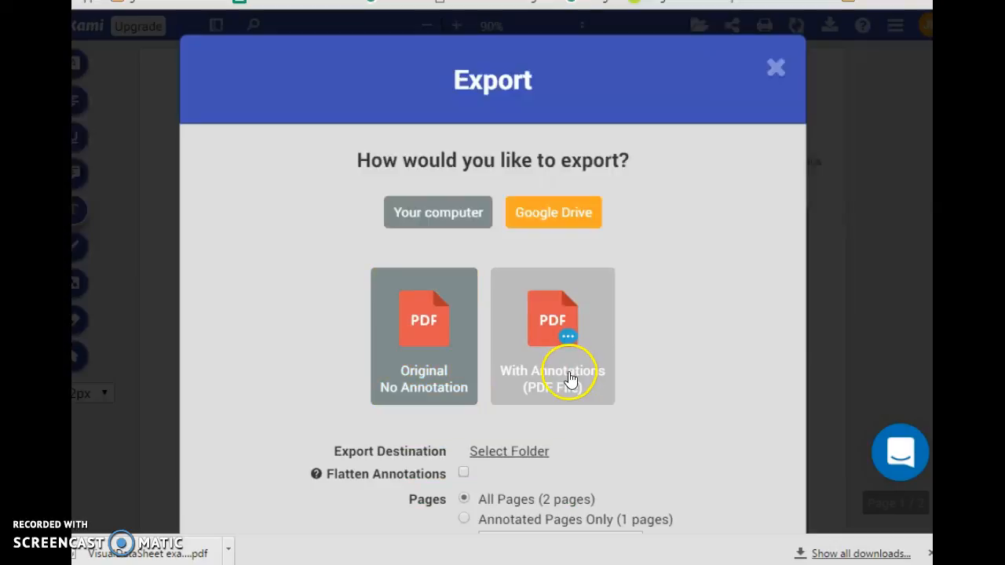
scroll(567, 381, down, 2)
click(527, 442)
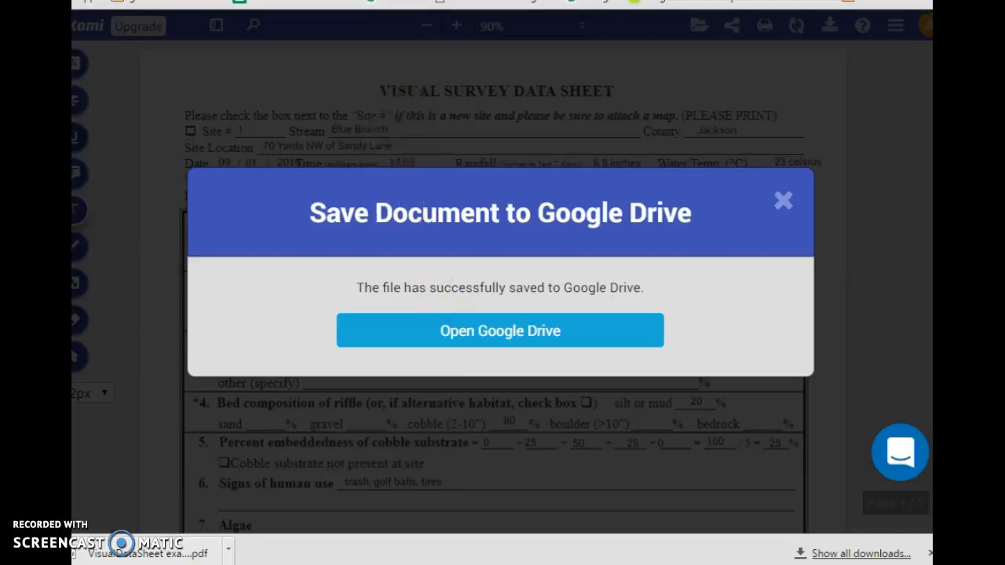
key(ctrl+Tab)
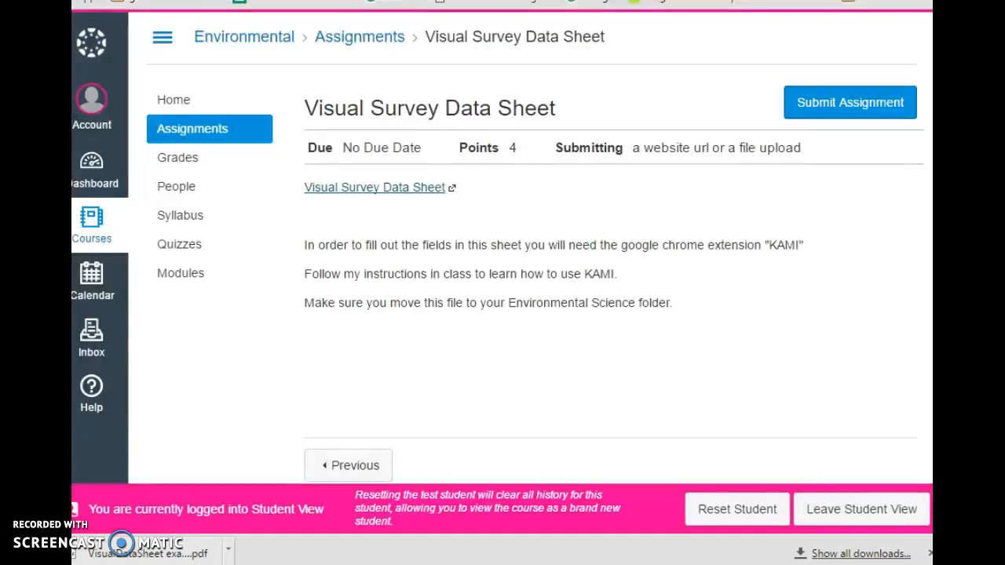
Step: Start a Submit Assignment for the Visual Survey Data Sheet to reach the File Upload form
click(812, 102)
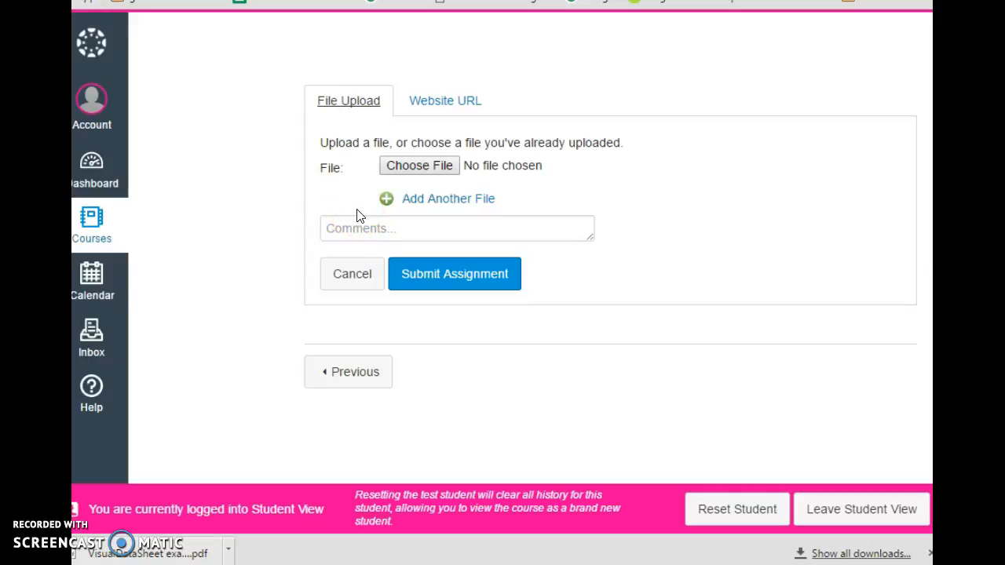
click(404, 280)
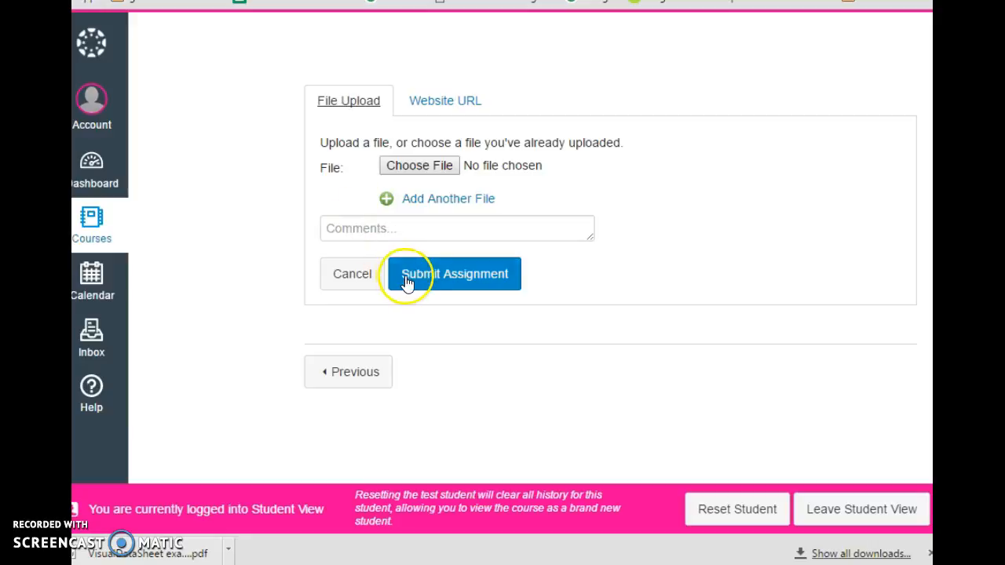